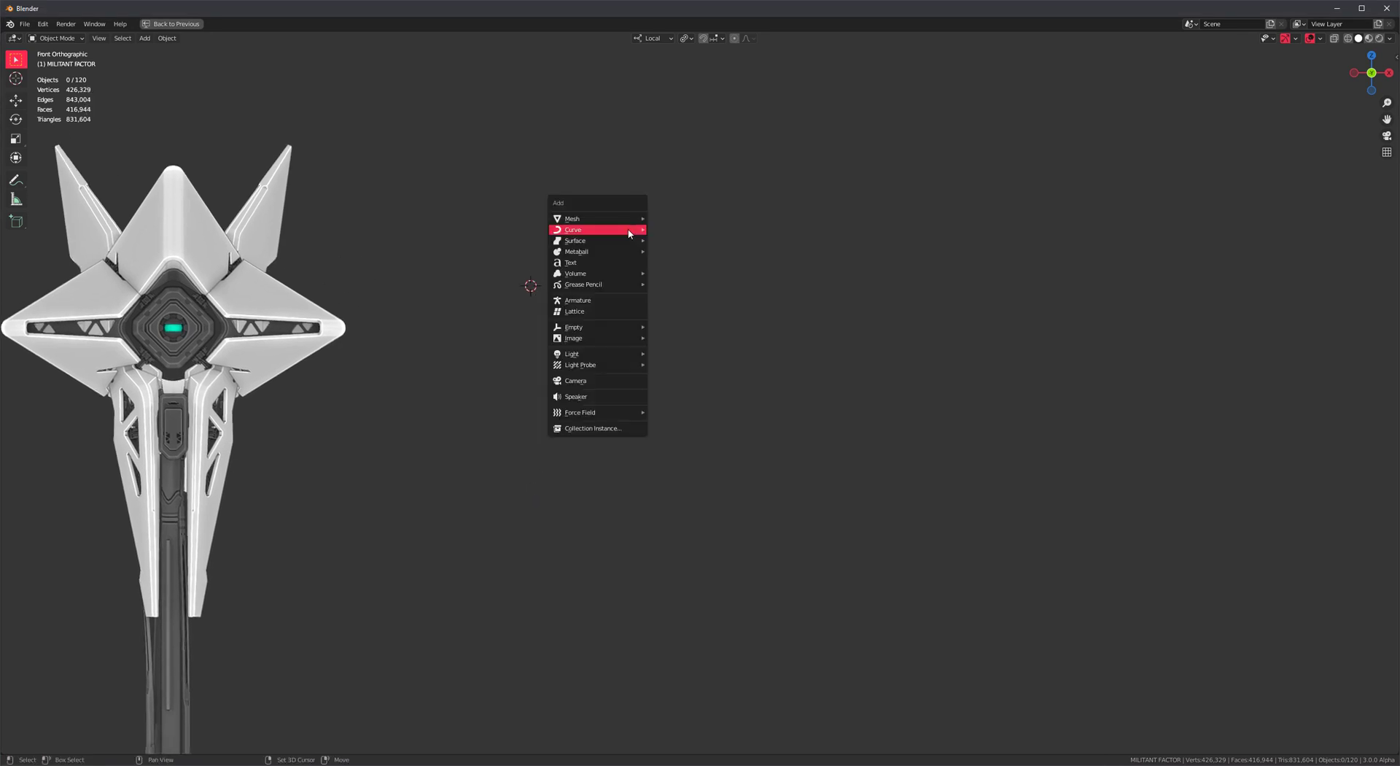
Add a 2 m cube beside the model and place a duplicate of it farther along X.
mouse_move(630, 232)
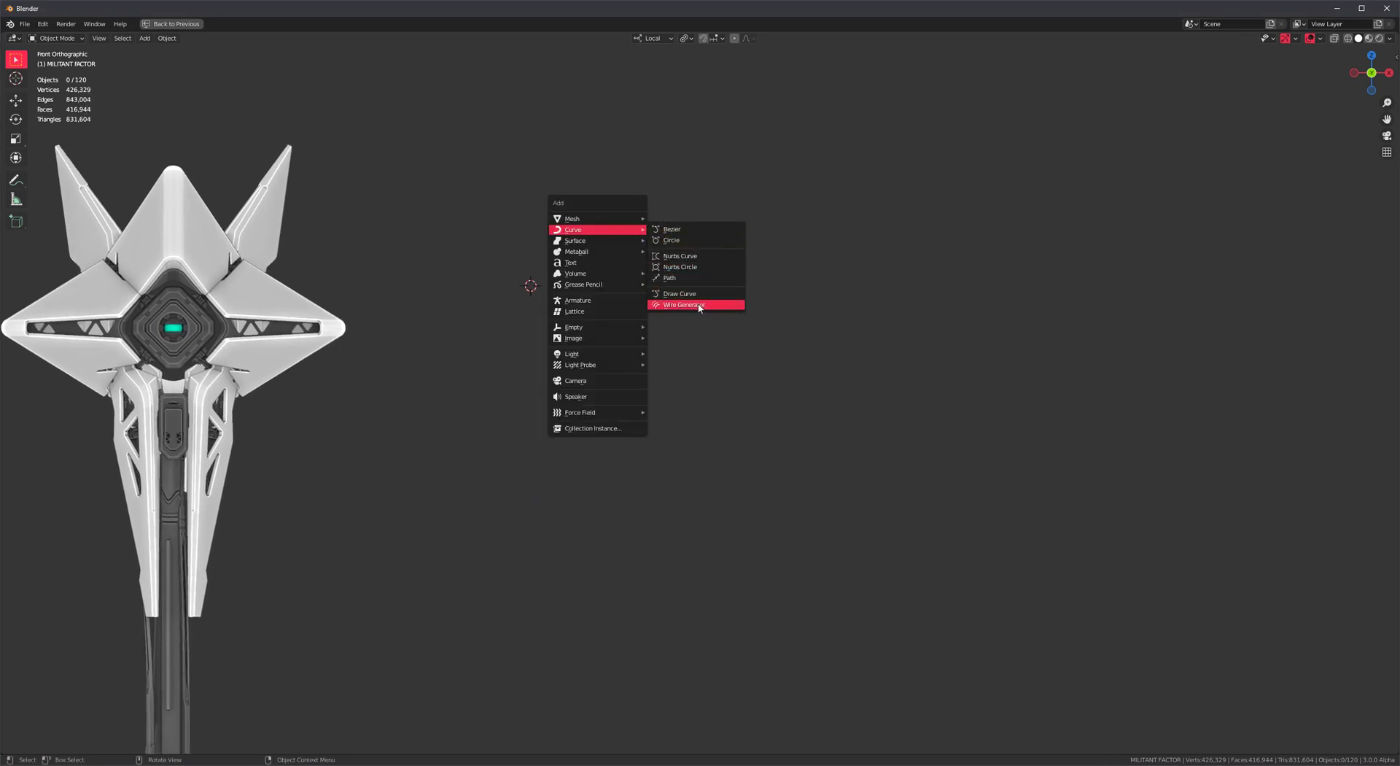
left_click(669, 230)
middle_click_drag(482, 320, 441, 292, "shift")
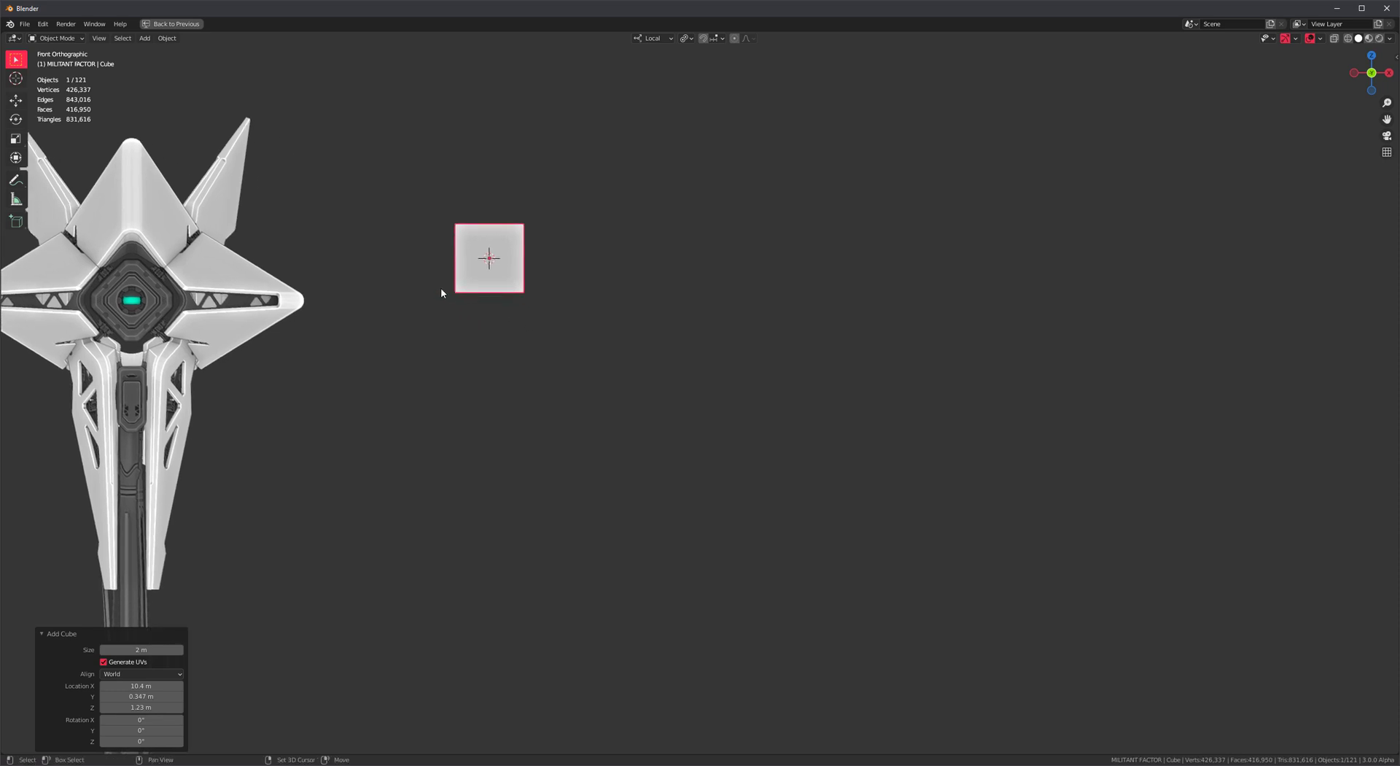
key("shift+d")
left_click(794, 297)
Generate wires between the two selected cubes with Wire Generator, using a wire count of 13.
middle_click_drag(569, 402, 525, 376, "shift")
middle_click_drag(627, 323, 600, 339, "shift")
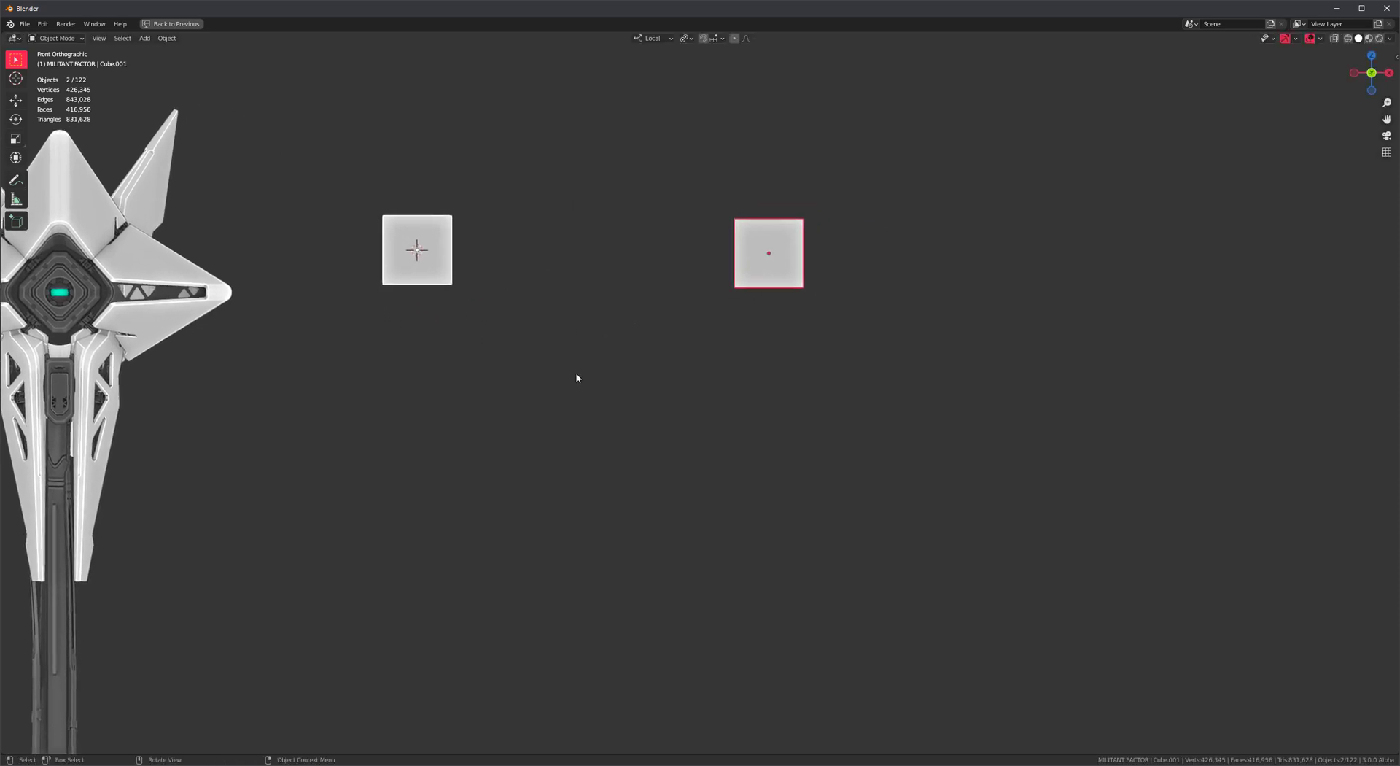
right_click(534, 405)
mouse_move(534, 406)
left_click(622, 485)
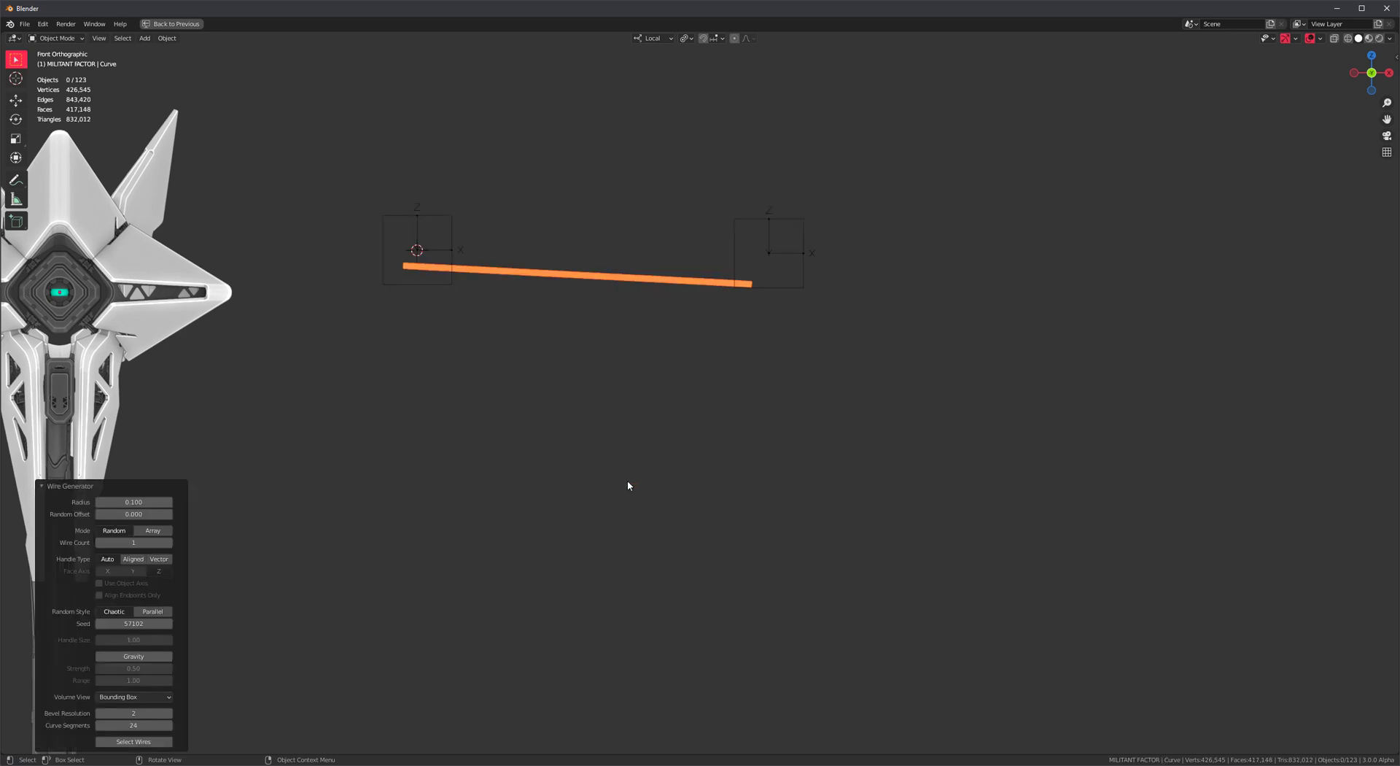
left_click(168, 543)
type("13")
key("Return")
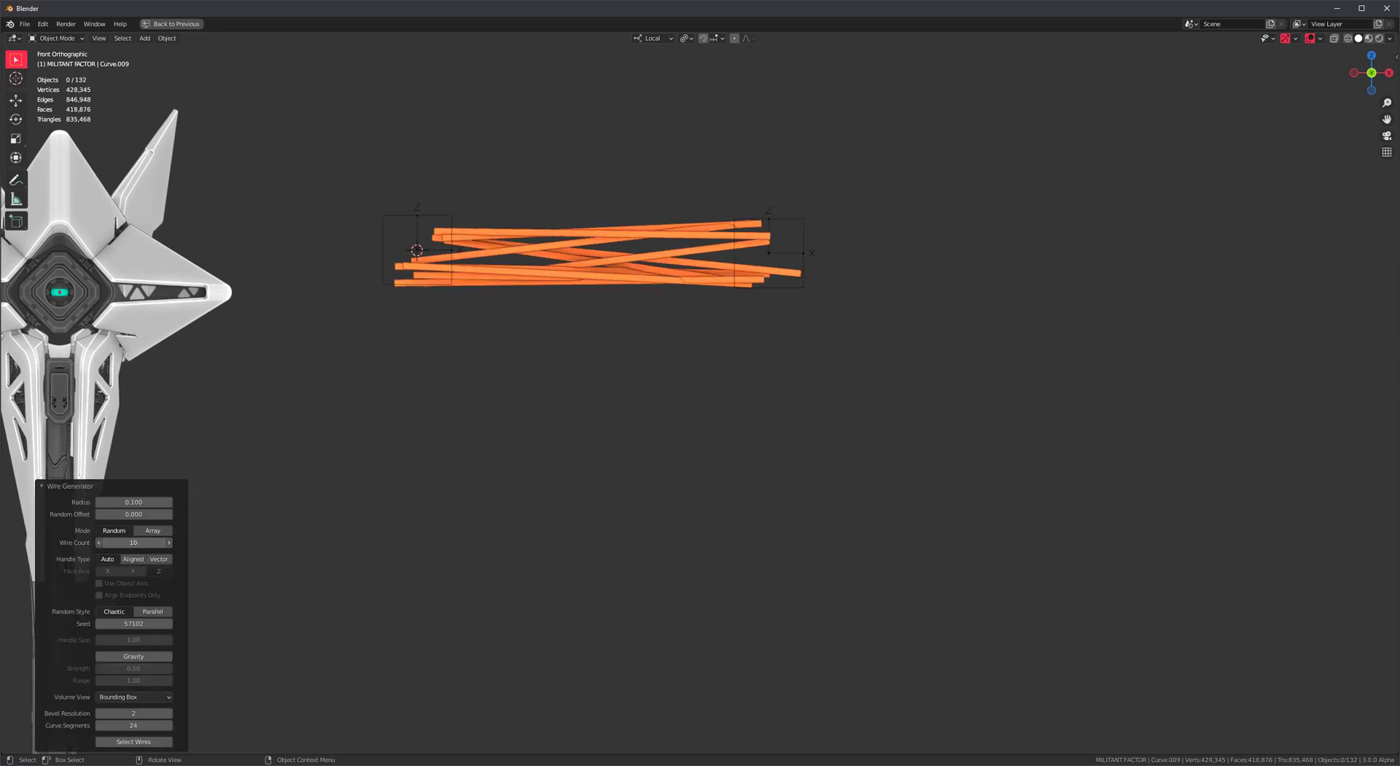
Enable Gravity for the generated wires, with a strength of 0.23 and a wire count of 17.
left_click(134, 658)
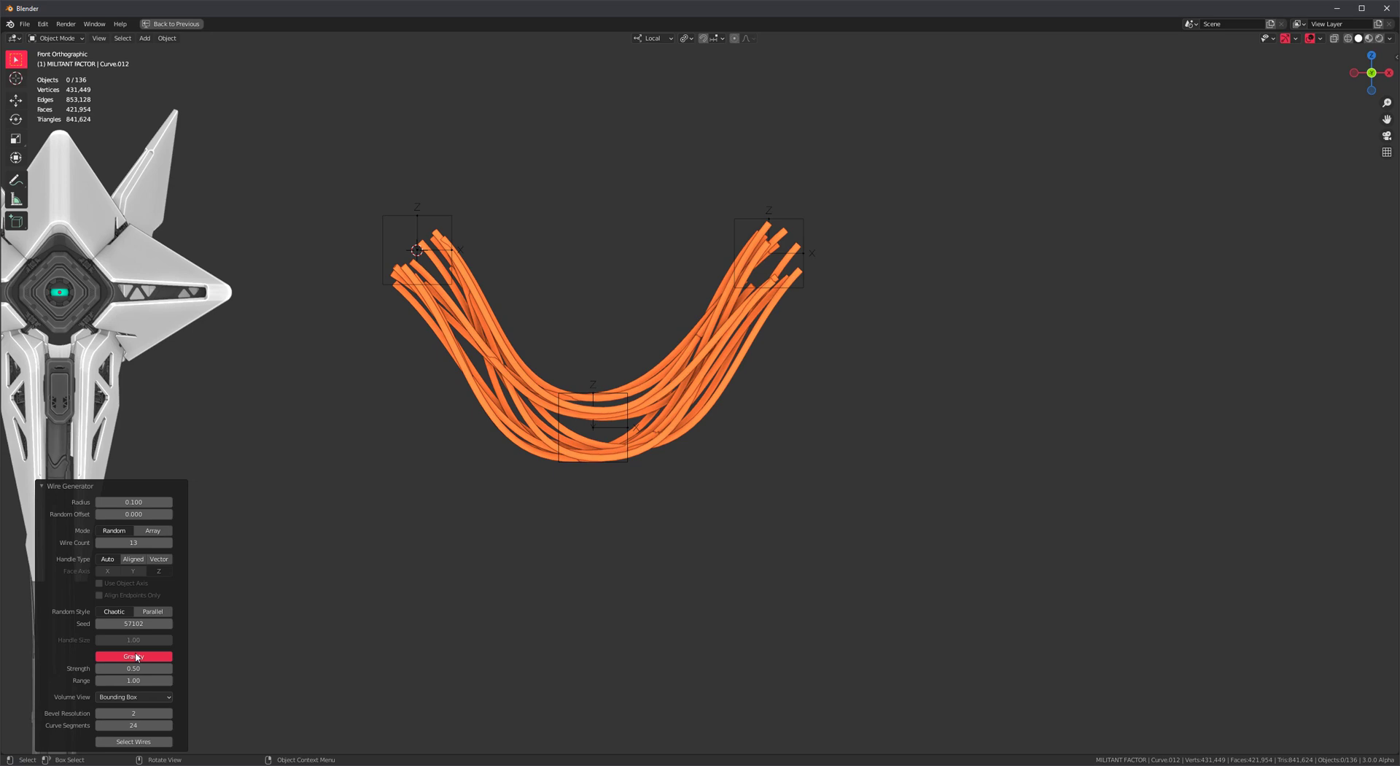
mouse_move(140, 542)
left_mouse_down()
mouse_move(125, 542)
mouse_move(156, 542)
left_mouse_up()
left_click_drag(134, 668, 128, 668)
scroll(588, 325, "up", 2)
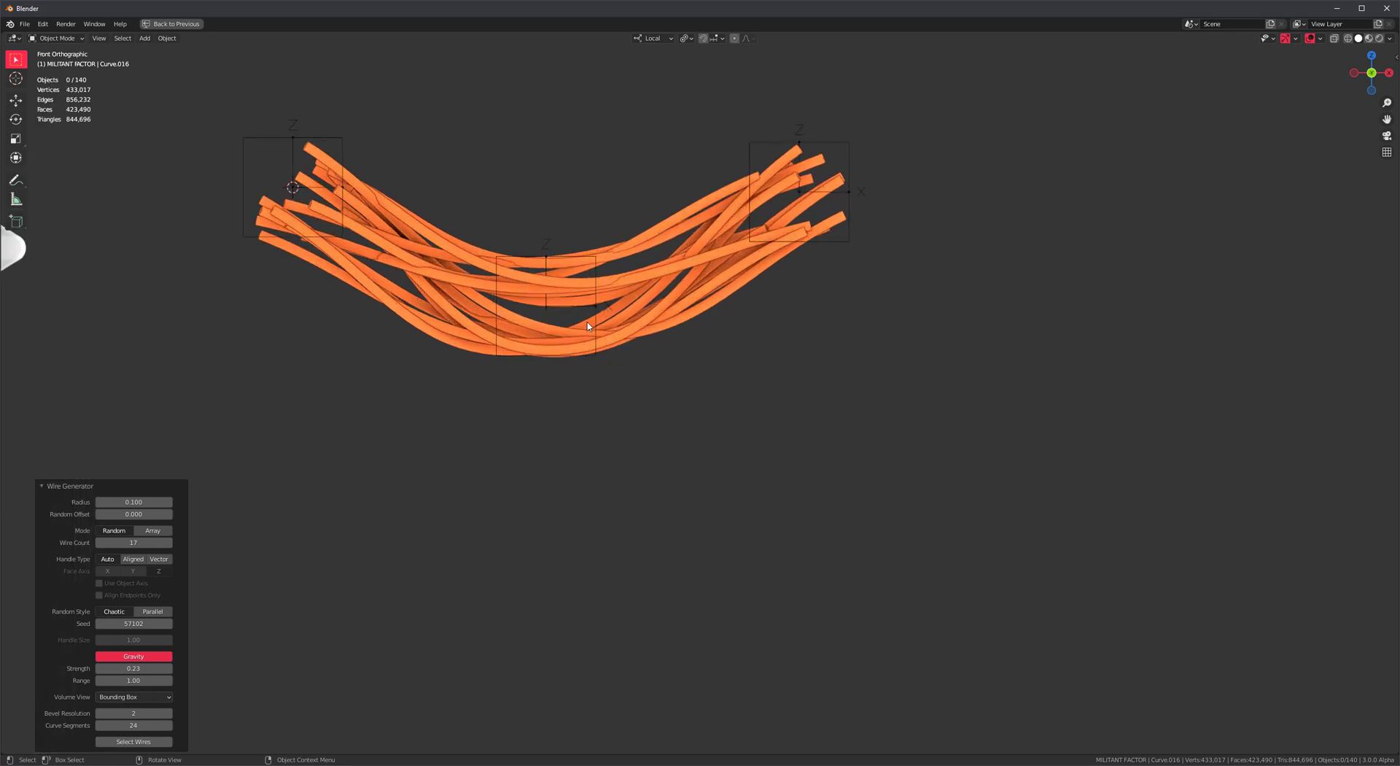
middle_click_drag(720, 222, 779, 339, "shift")
scroll(779, 339, "up", 1, "alt")
middle_click_drag(398, 504, 438, 487, "shift")
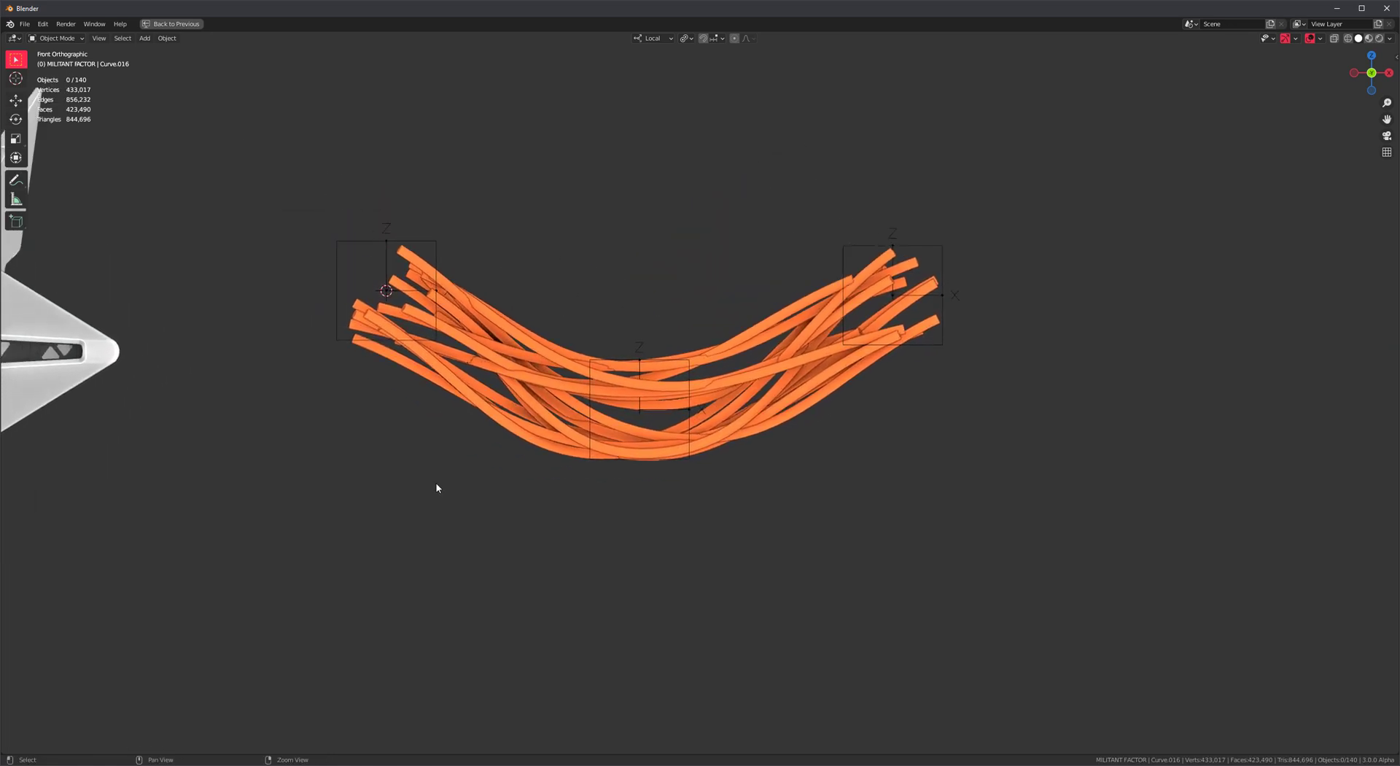
Annotate a line above each end volume and a wavy stroke down the wires at the right-hand end.
key("F9")
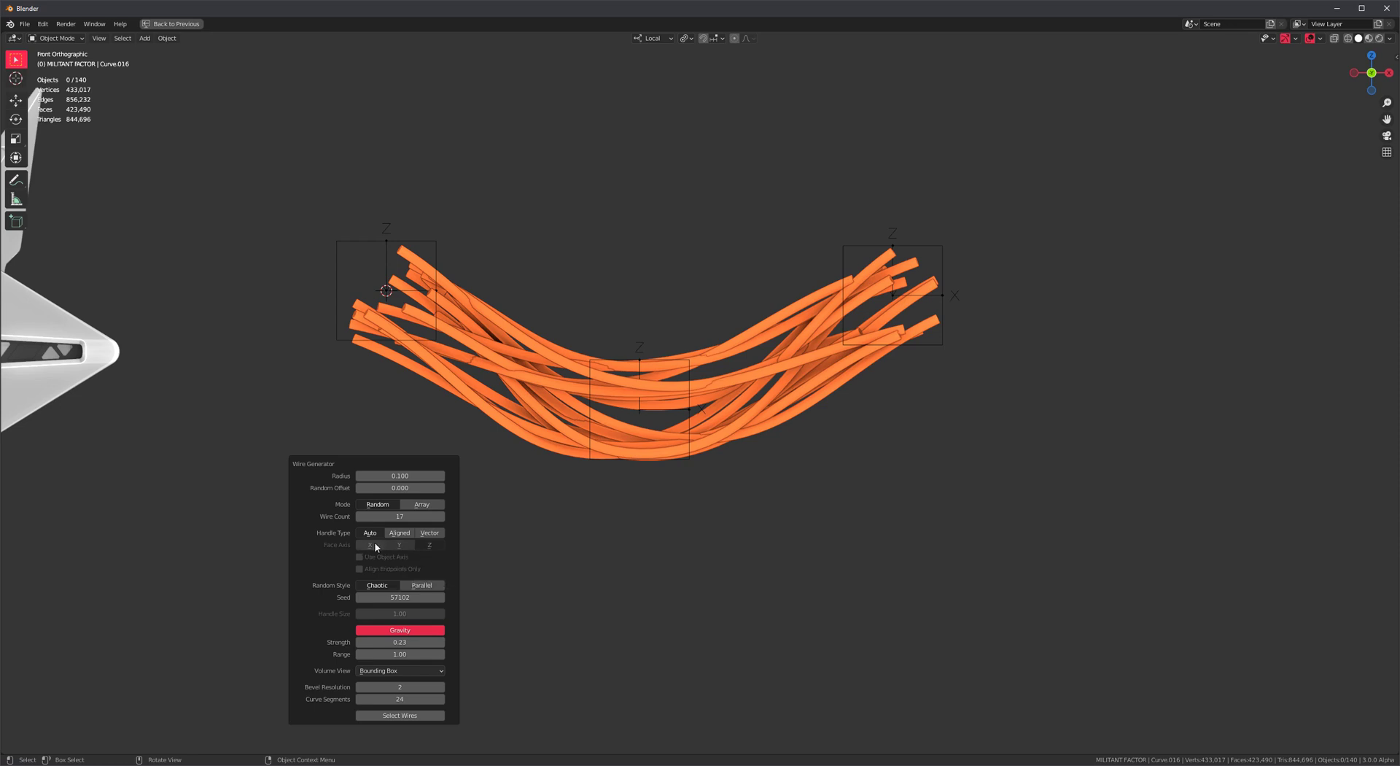
left_click_drag(306, 235, 508, 247)
left_click_drag(809, 228, 975, 237)
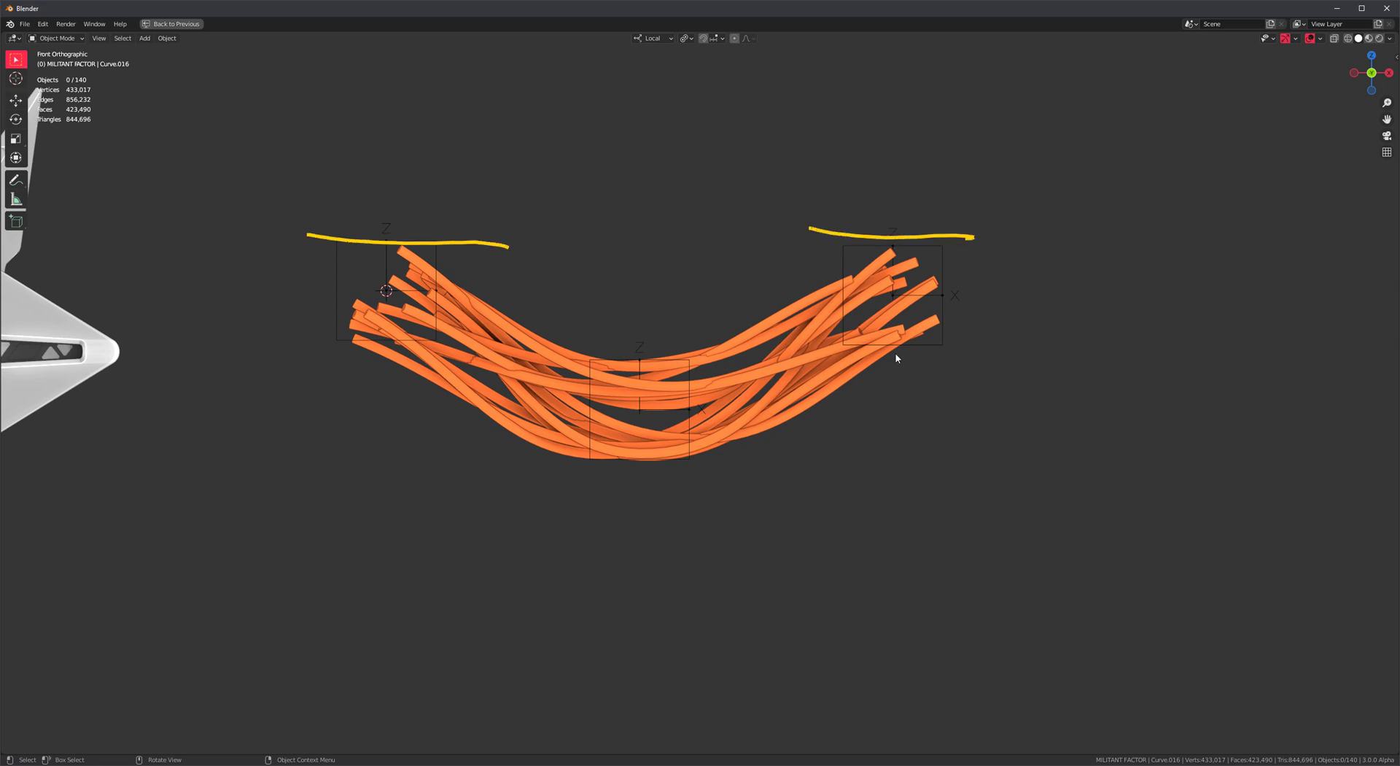
mouse_move(916, 284)
left_mouse_down()
mouse_move(911, 267)
mouse_move(767, 413)
left_mouse_up()
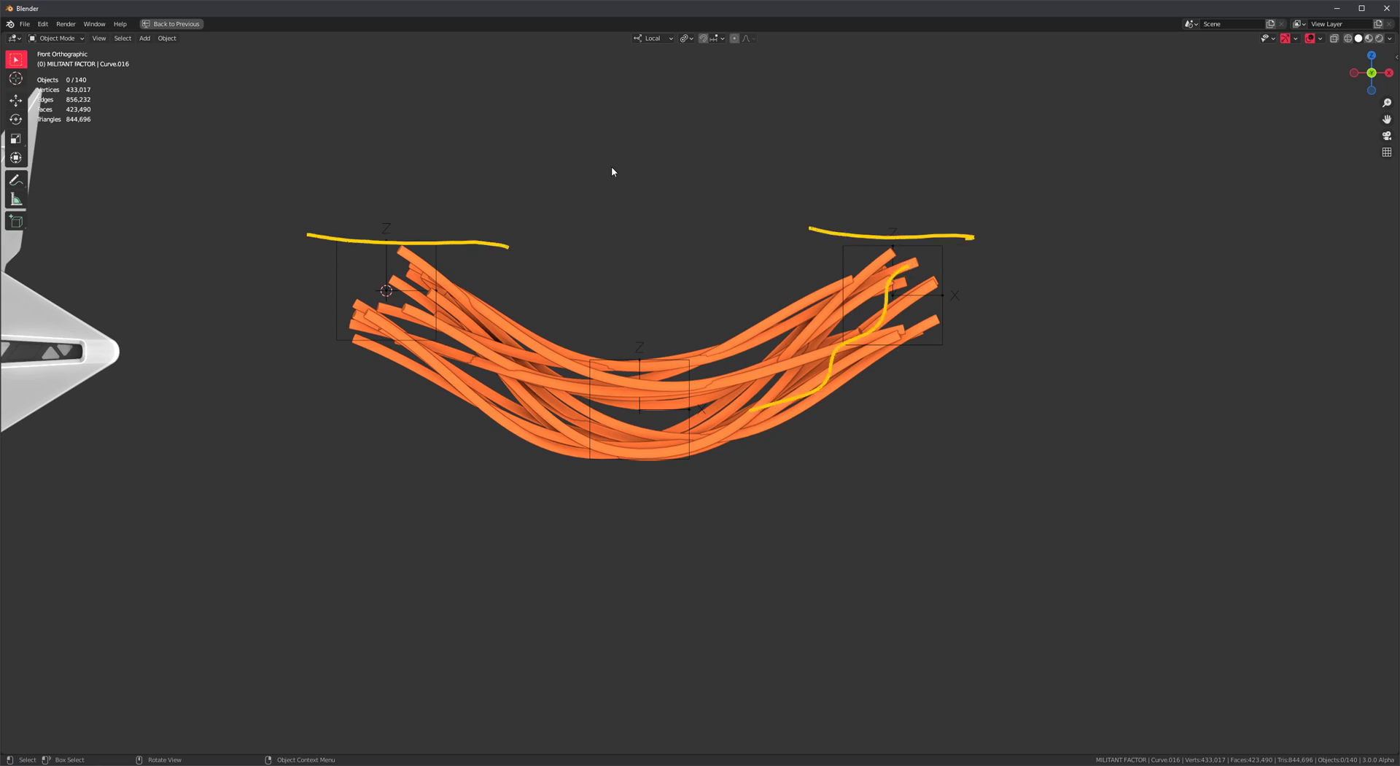
Set the wires' handle type to Aligned with X as the face axis.
mouse_move(237, 493)
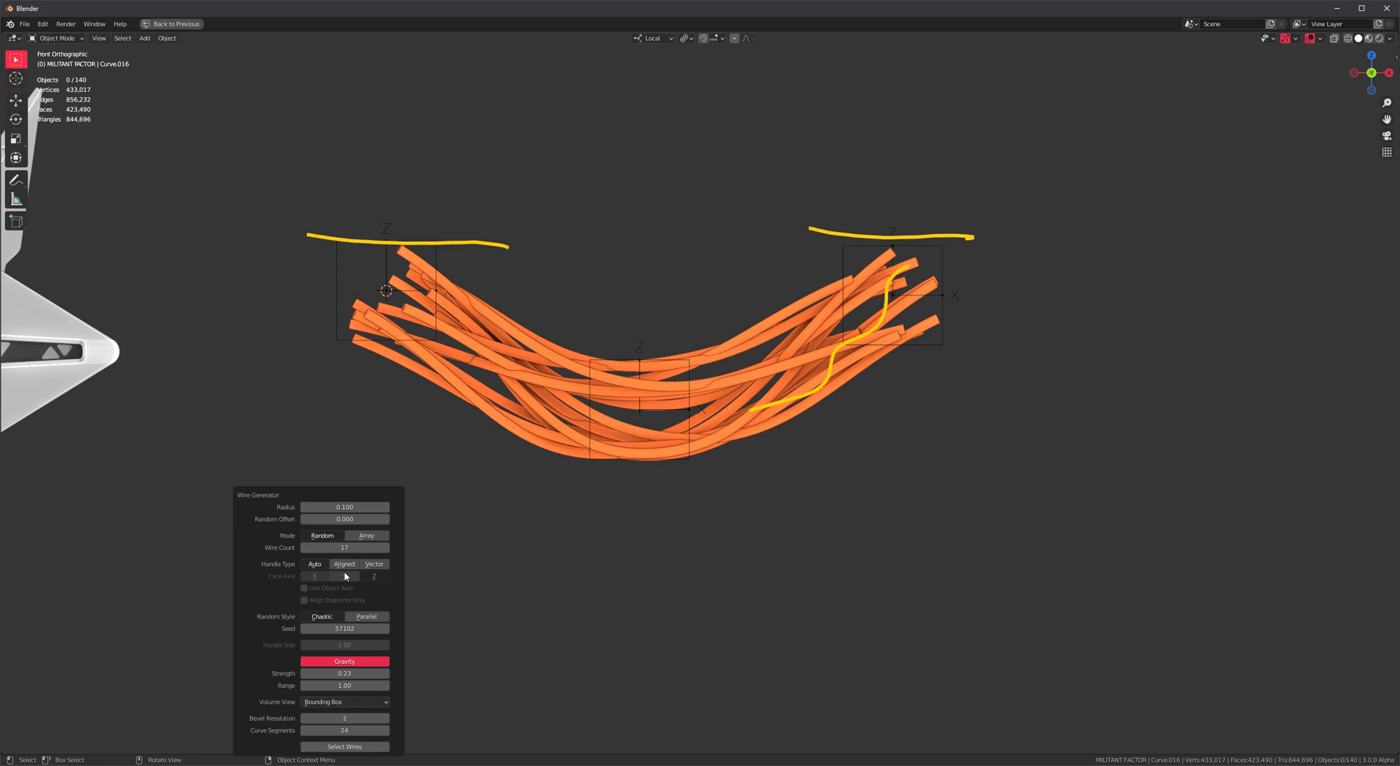
left_click(316, 577)
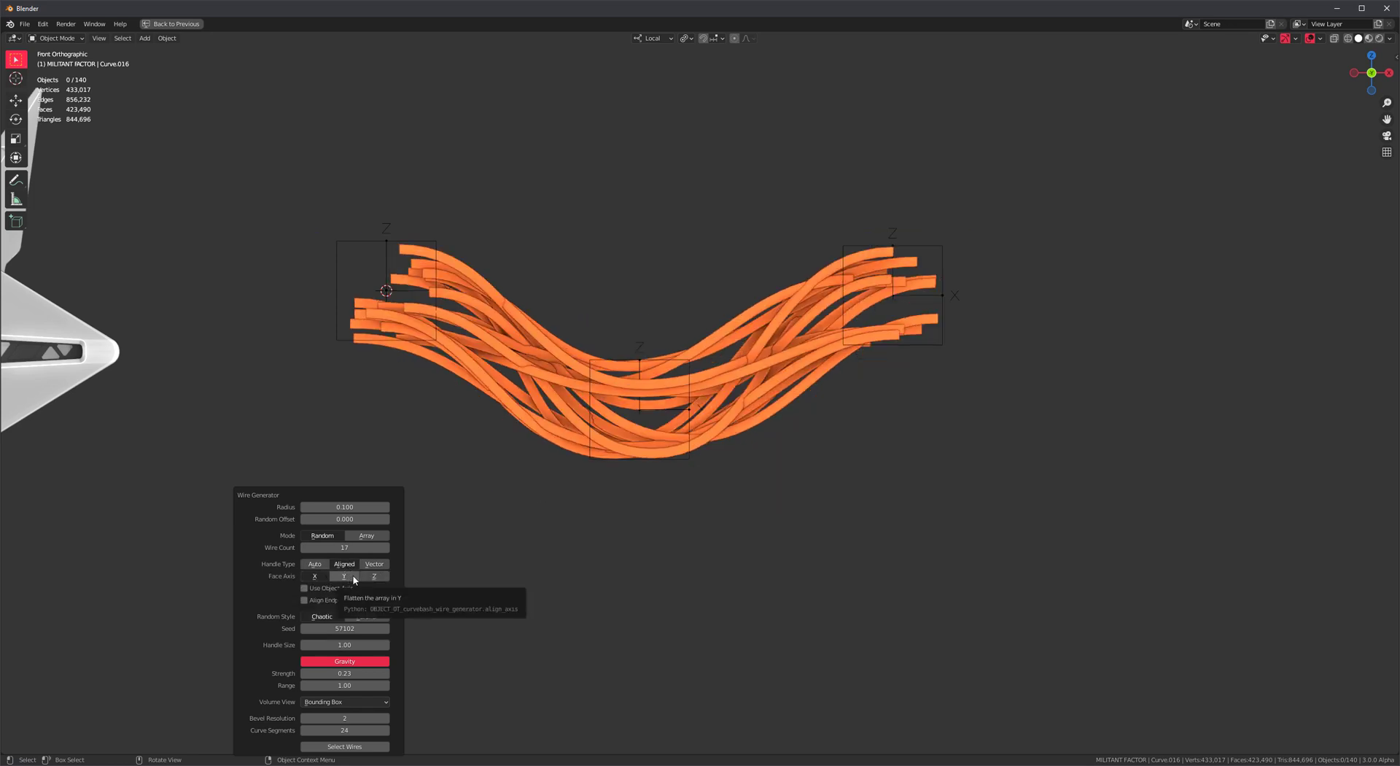
middle_click_drag(604, 525, 628, 493, "shift")
middle_click_drag(621, 446, 601, 479, "shift")
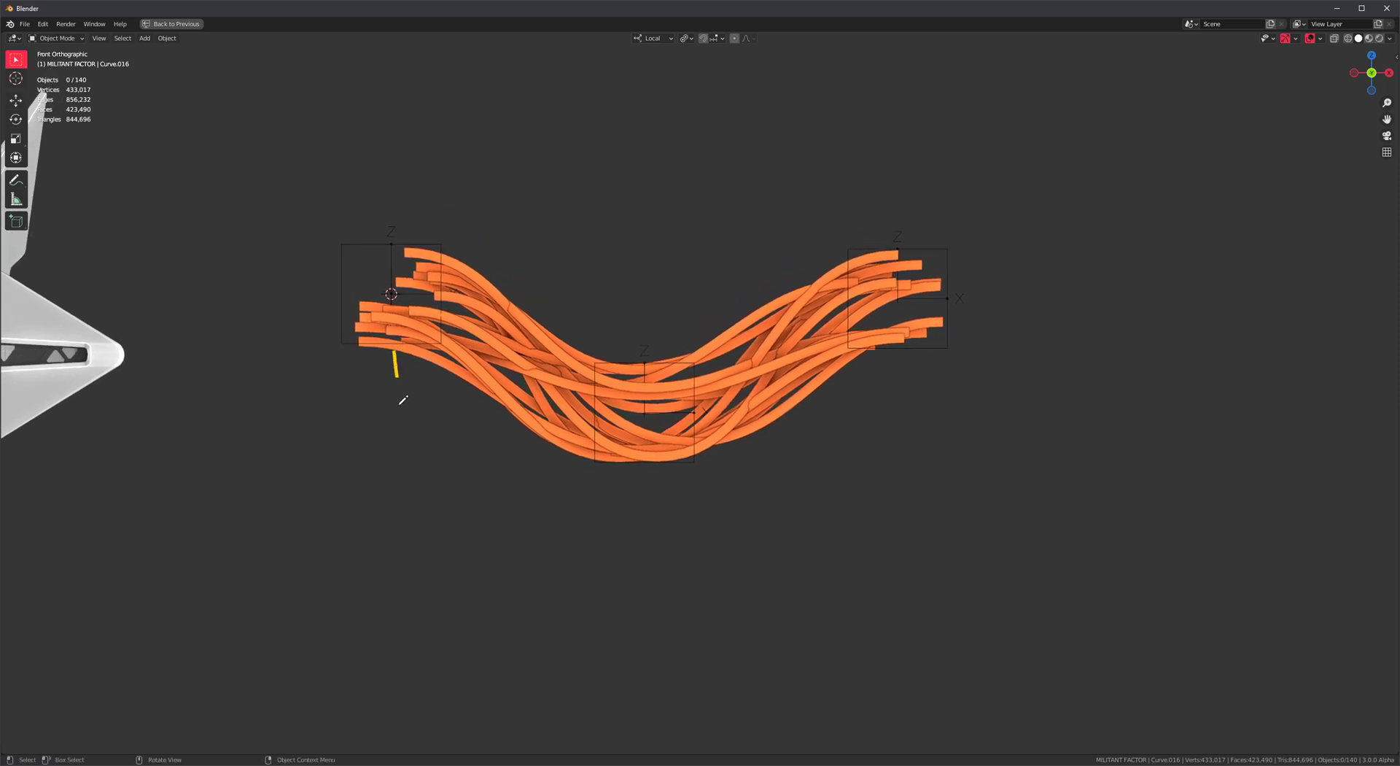
Annotate a downward arrow below each end volume and set the wires' face axis to Z.
left_click_drag(400, 403, 398, 437)
mouse_move(912, 364)
left_mouse_down()
mouse_move(912, 423)
mouse_move(899, 420)
left_mouse_up()
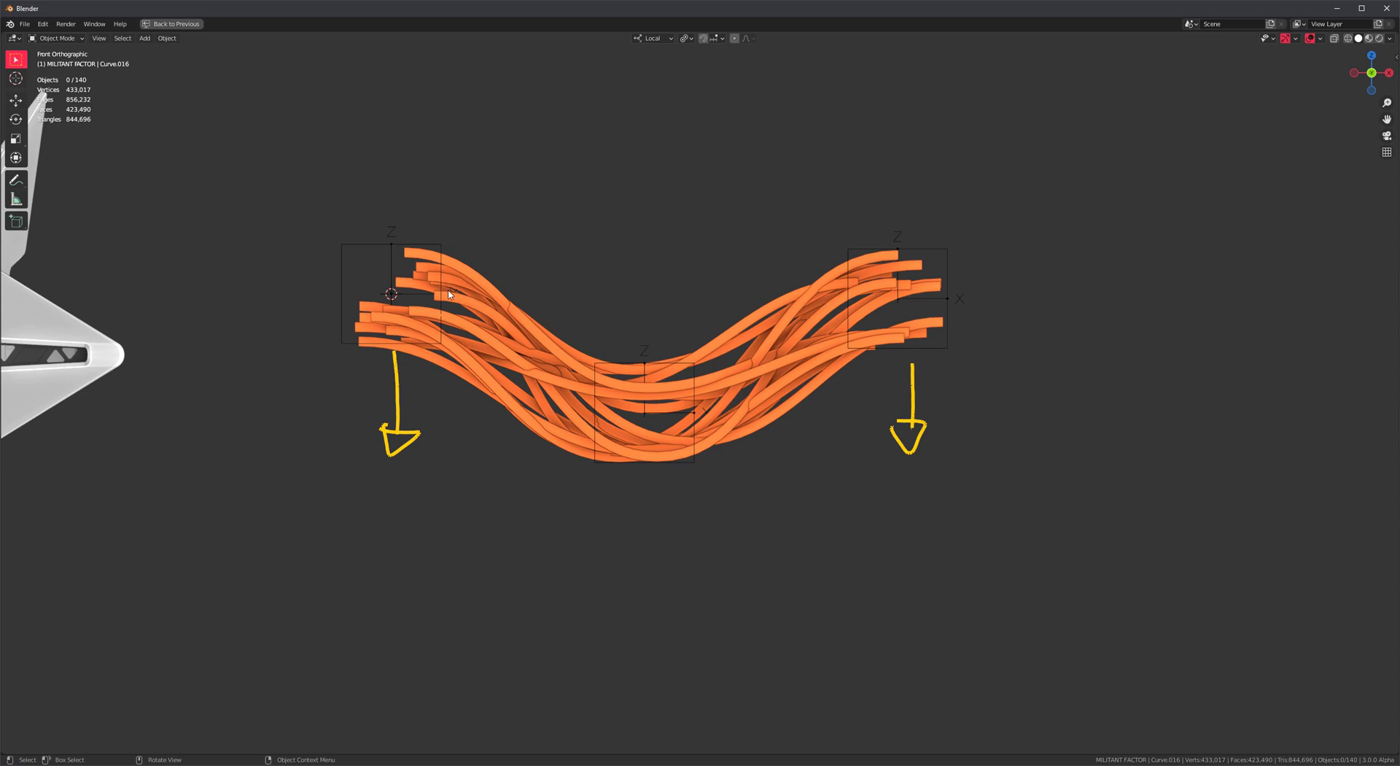
key("F9")
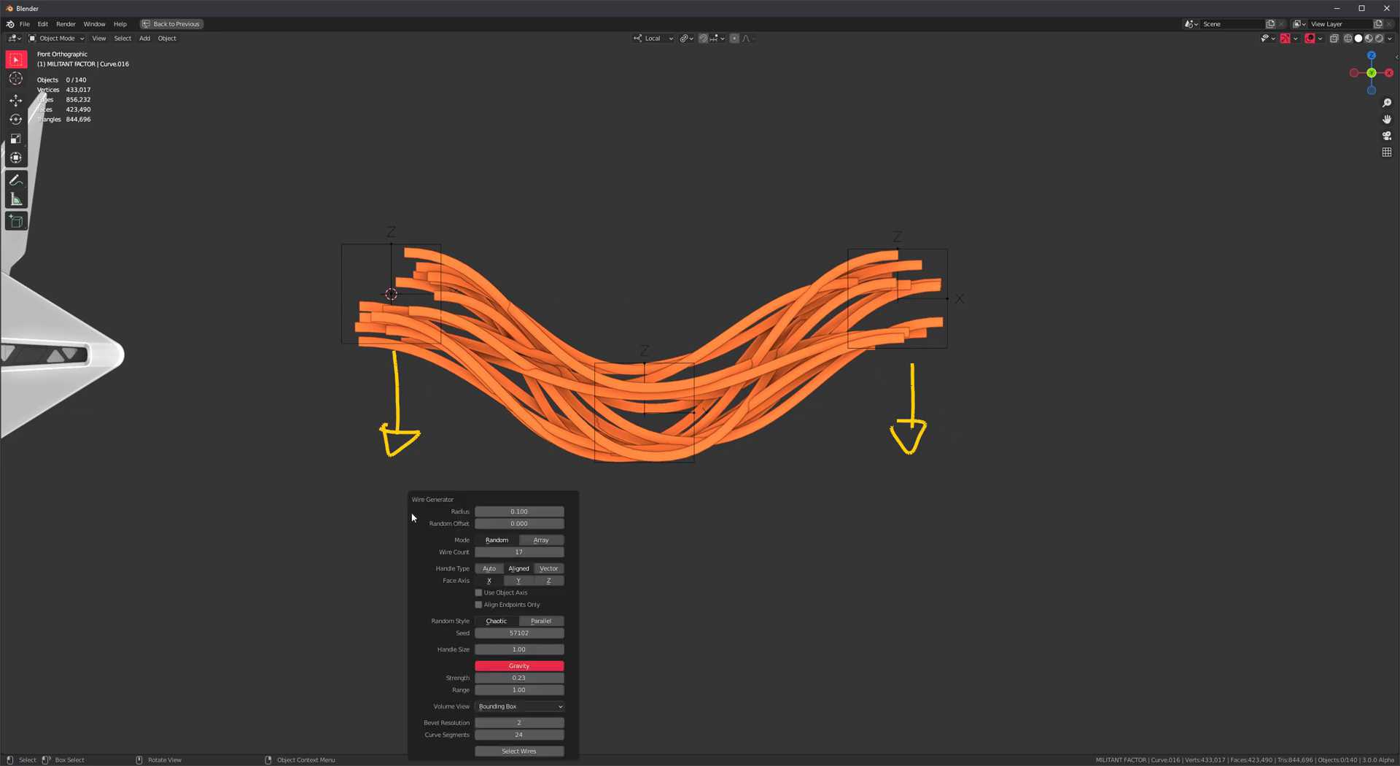
left_click(551, 579)
Annotate a vertical line through the middle of the wire bundle and enable Align Endpoints Only.
left_click_drag(651, 303, 643, 551)
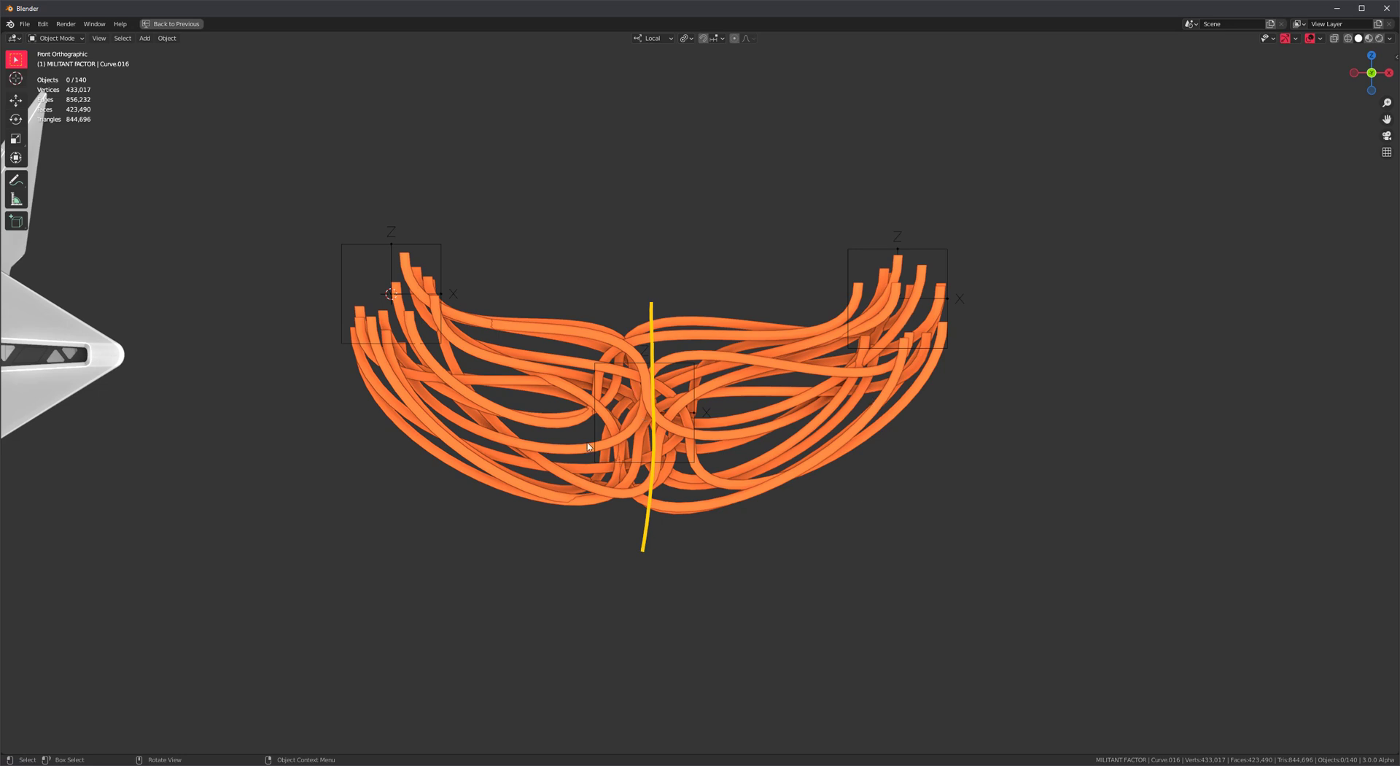
key("F9")
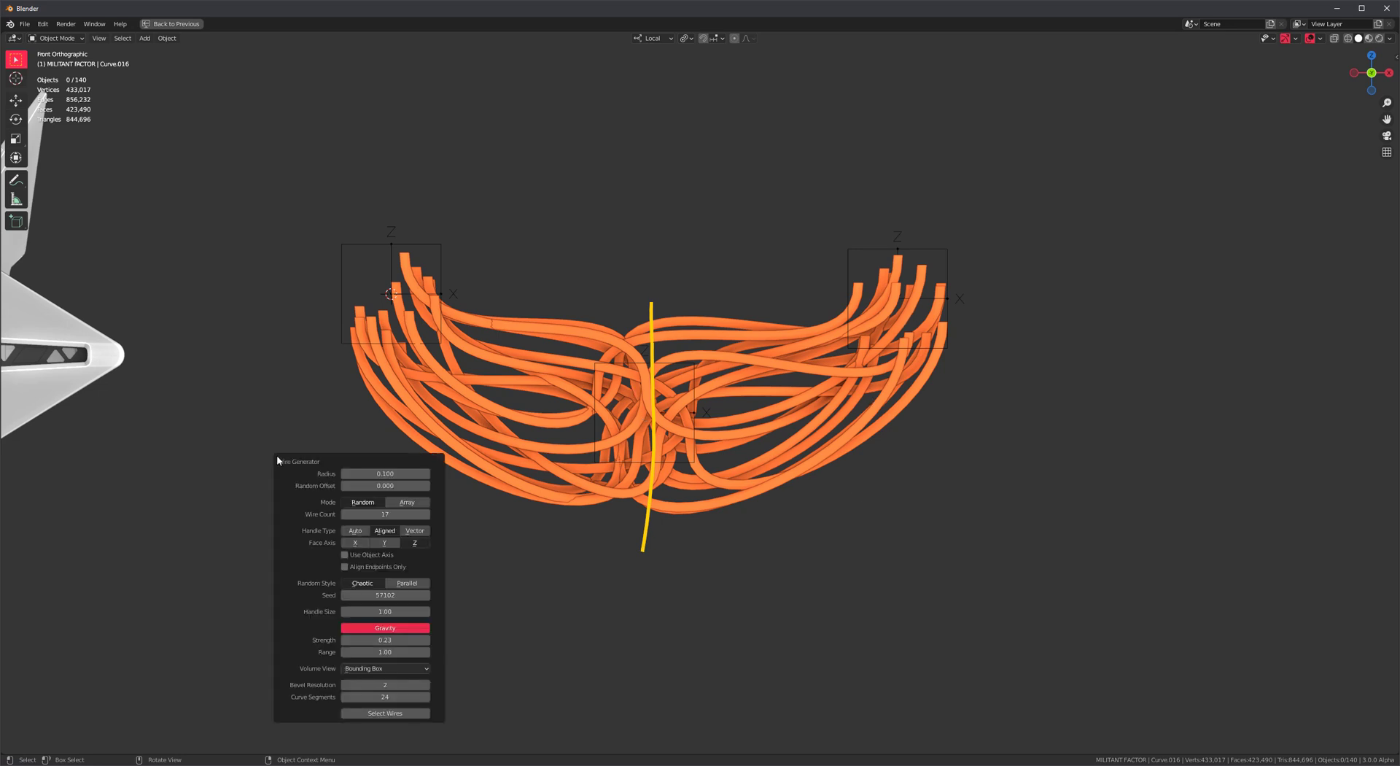
left_click(365, 566)
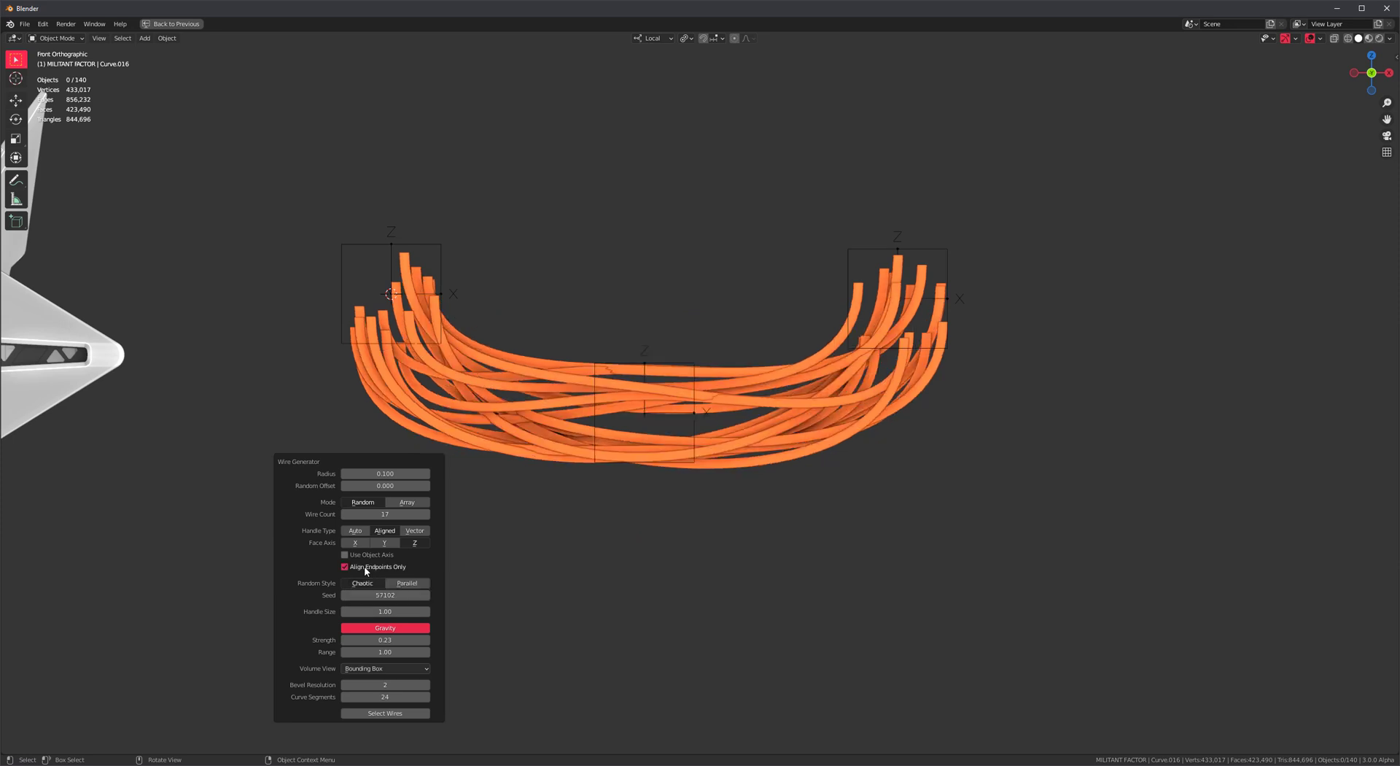
Compare the X, Y and Z face axes on the endpoint-aligned wires, finishing on Z.
left_click(359, 544)
left_click(387, 545)
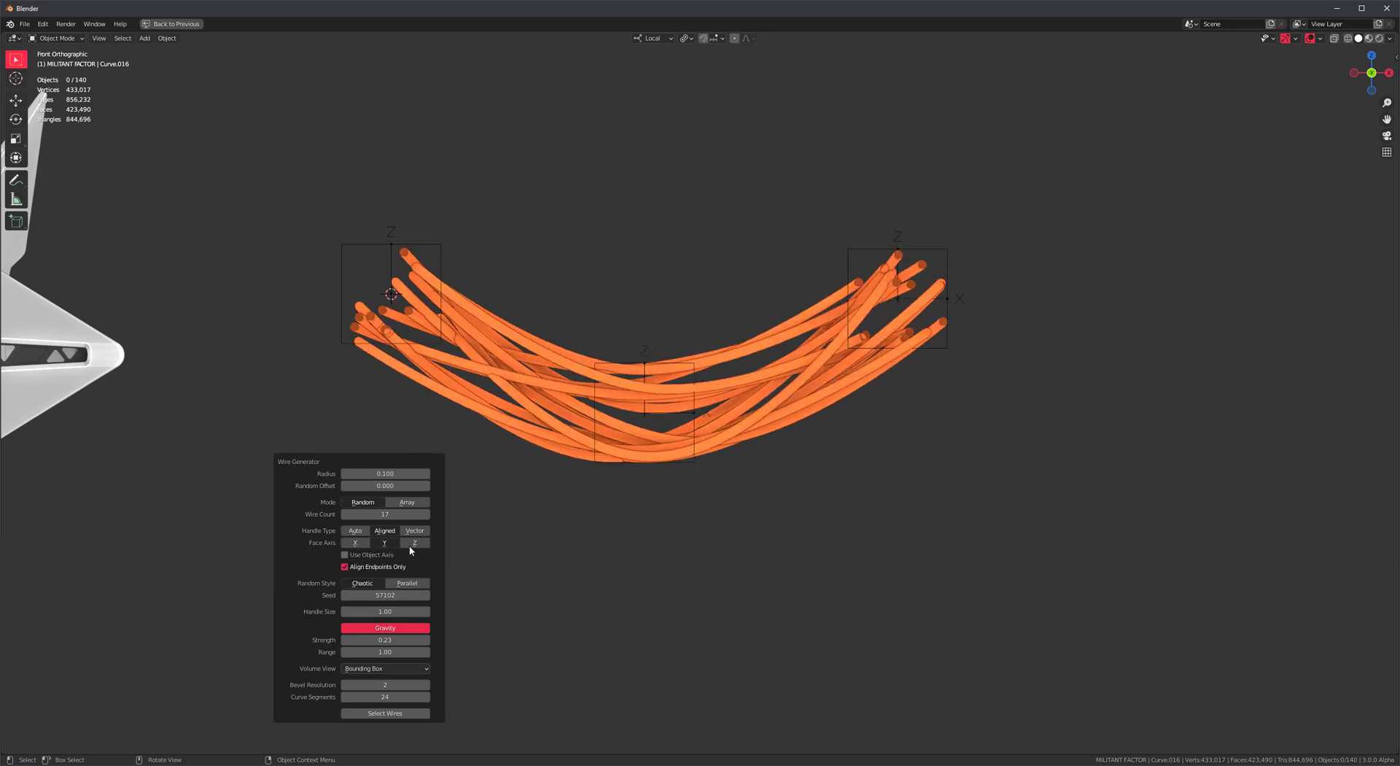
left_click(412, 546)
left_click(360, 545)
left_click(386, 545)
left_click(417, 546)
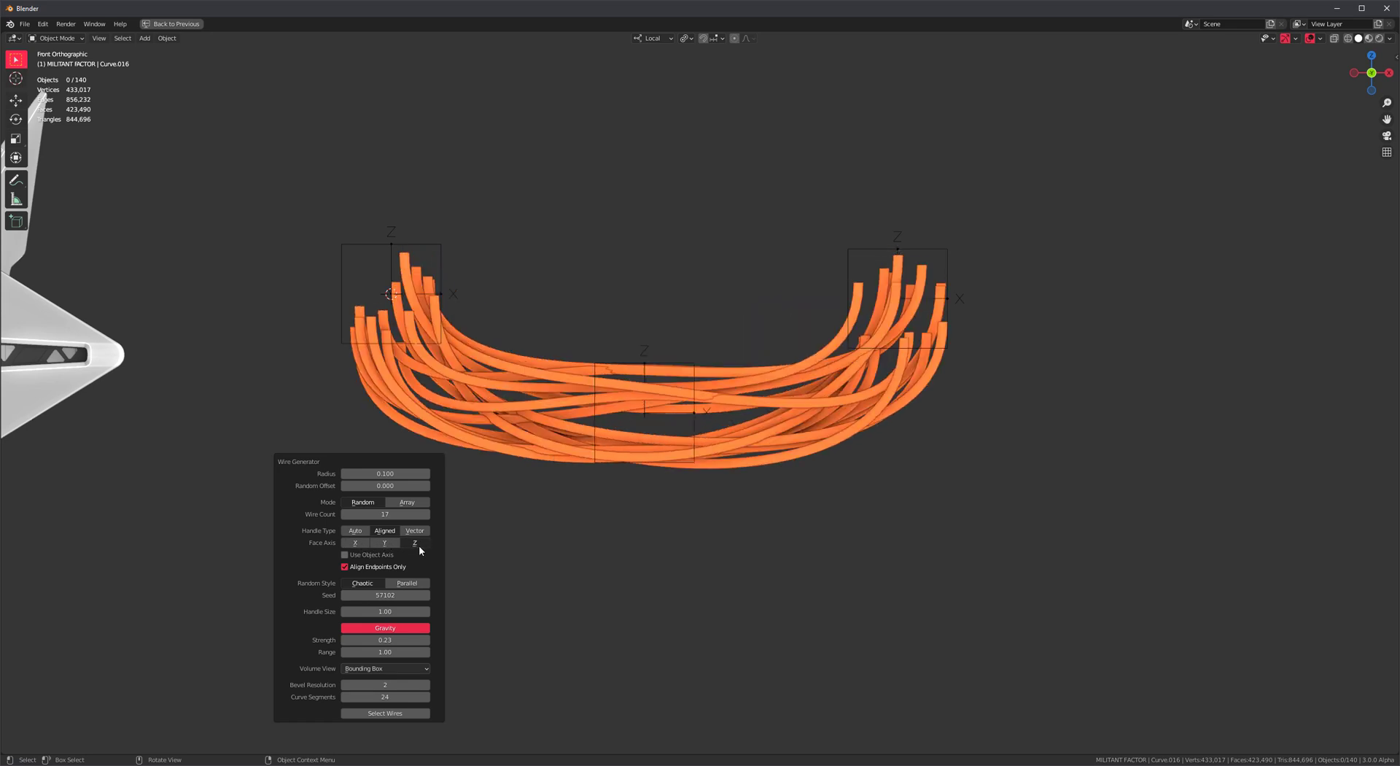
left_click(355, 542)
key("F9")
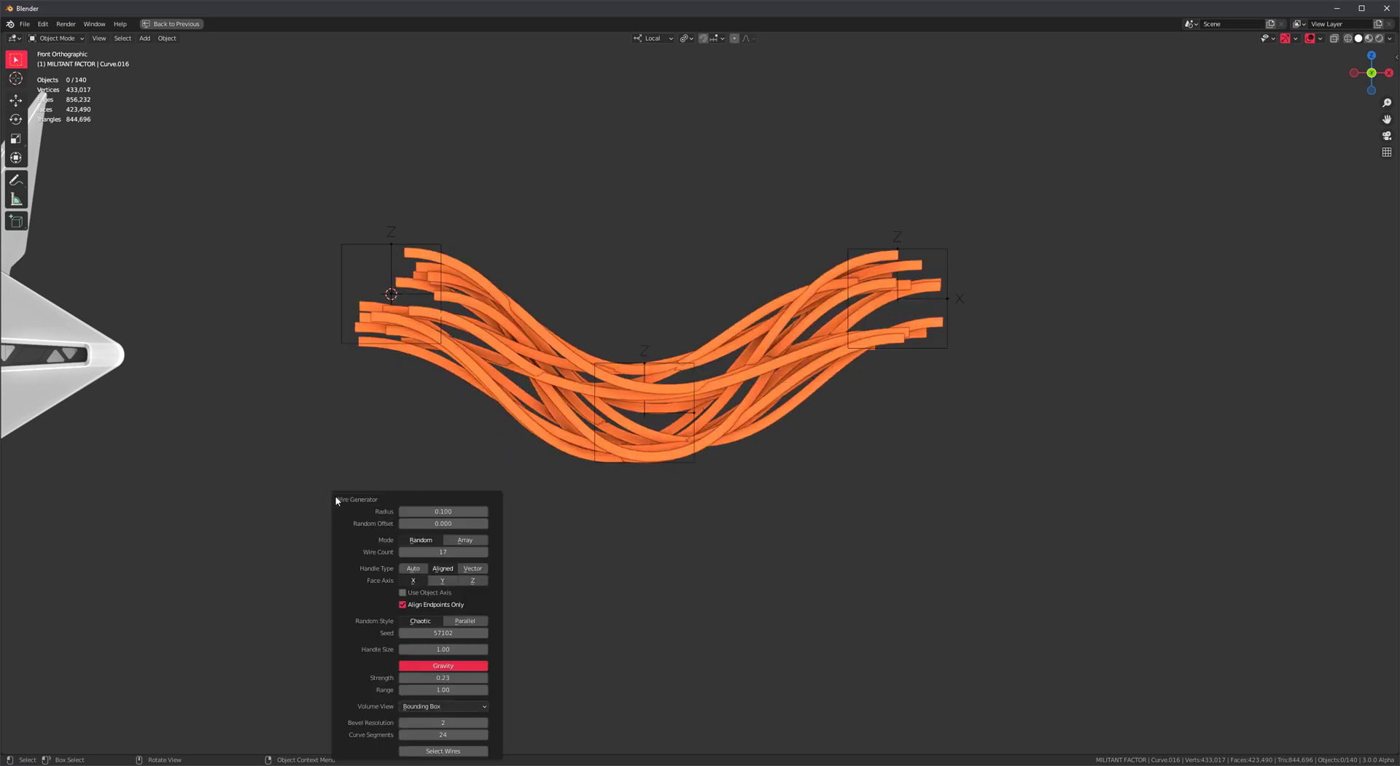
left_click(474, 581)
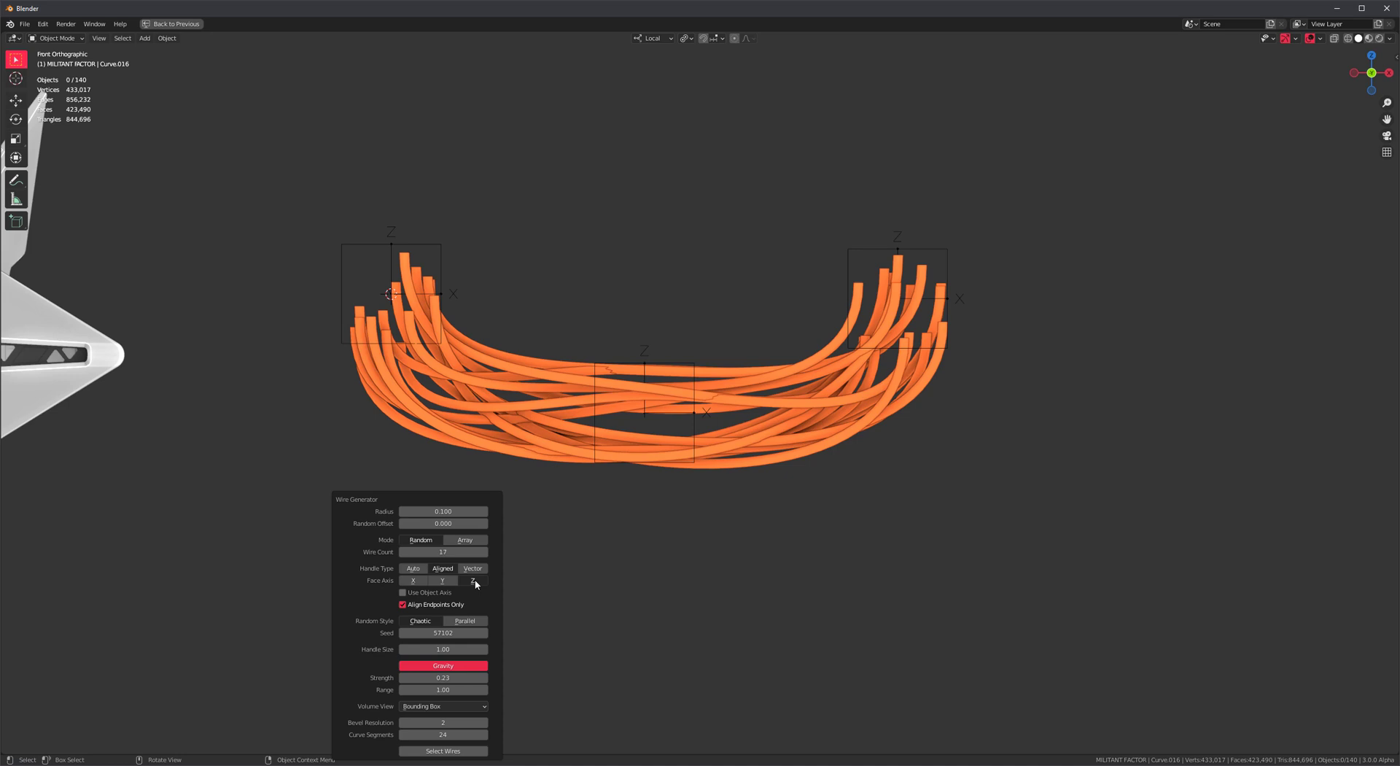
Increase the wires' gravity strength slightly so the bundle sags deeper between the end volumes.
mouse_move(447, 678)
left_mouse_down()
mouse_move(503, 677)
mouse_move(394, 678)
mouse_move(440, 678)
left_mouse_up()
scroll(693, 379, "down", 6)
key("Tab")
scroll(677, 446, "up", 1)
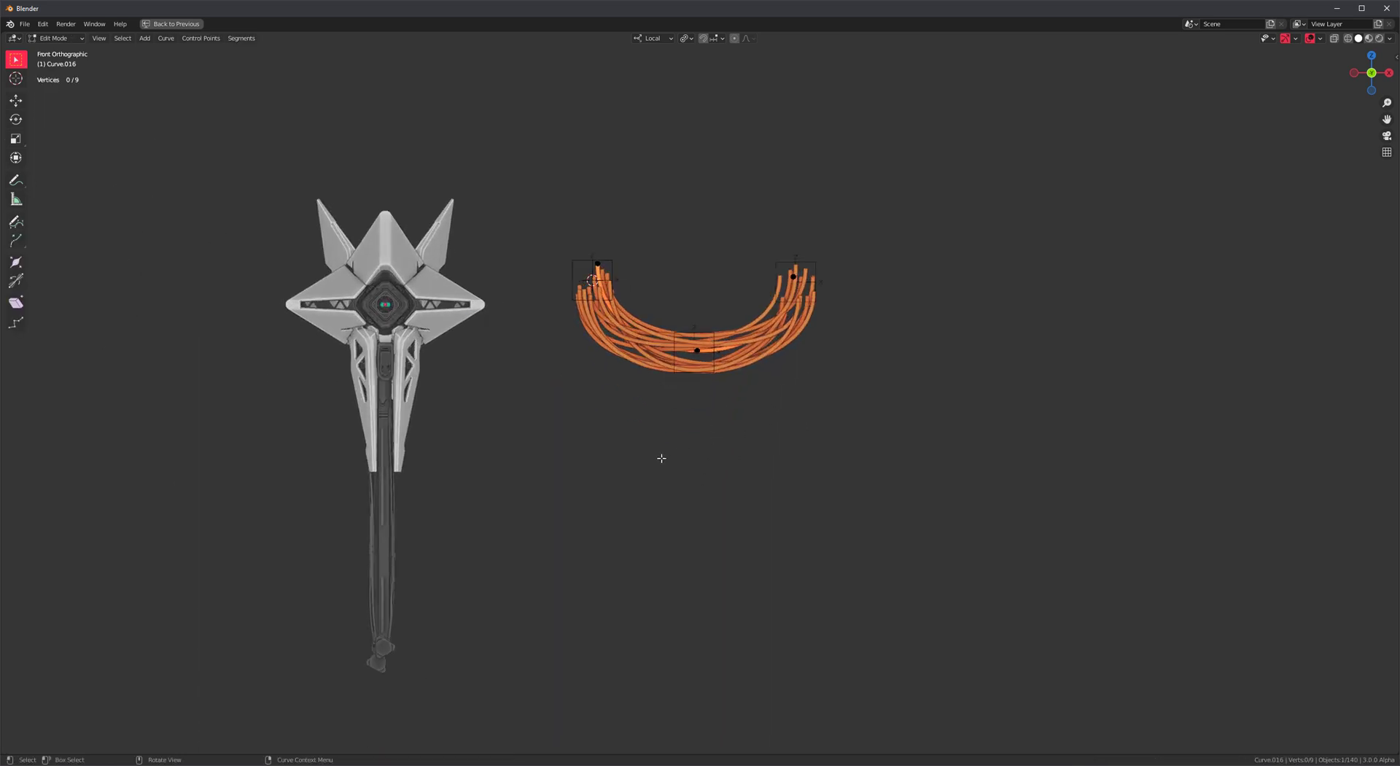
key("Tab")
Duplicate the wire bundle's left end volume and place the copy in the empty space below it.
scroll(661, 458, "up", 2)
middle_click_drag(618, 511, 639, 471, "shift")
middle_click_drag(530, 459, 553, 421, "shift")
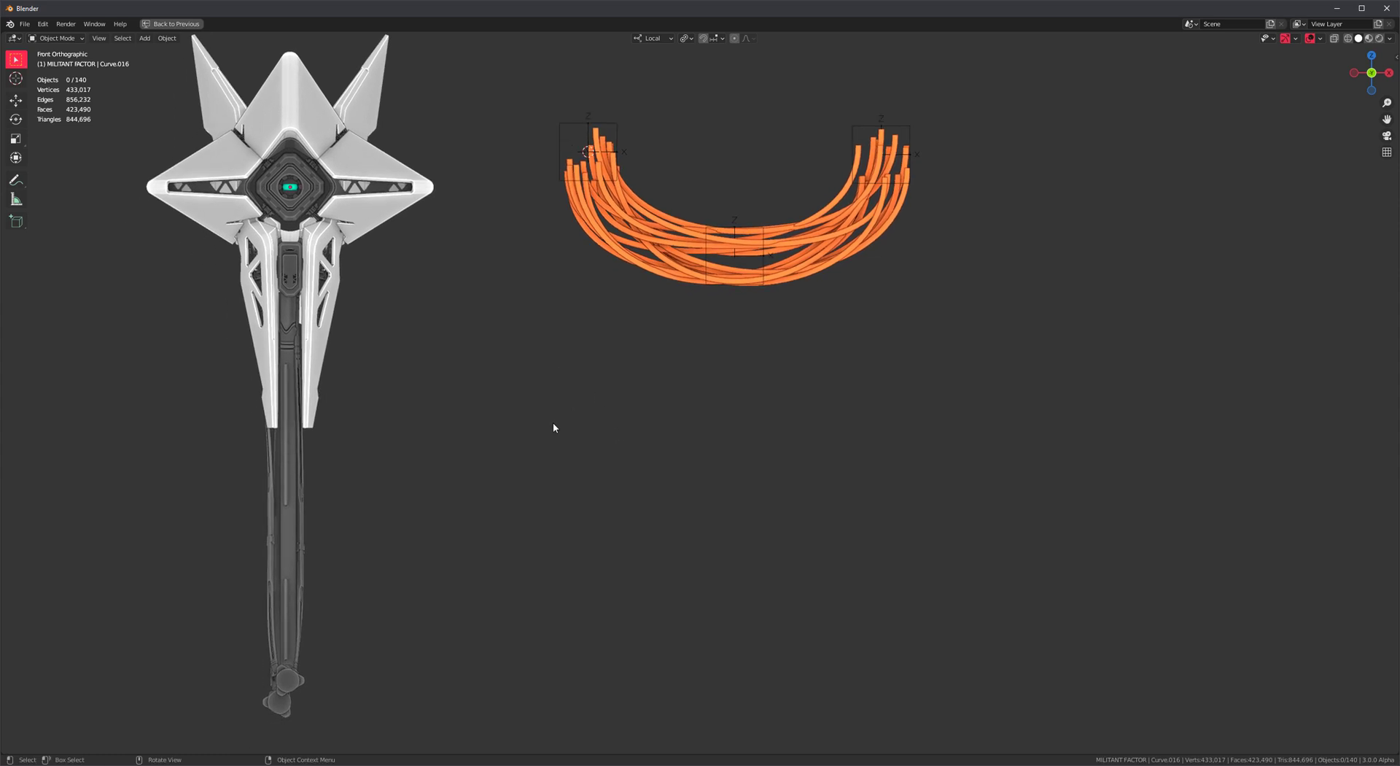
key("shift+a")
right_click(537, 415, "shift")
key("shift+a")
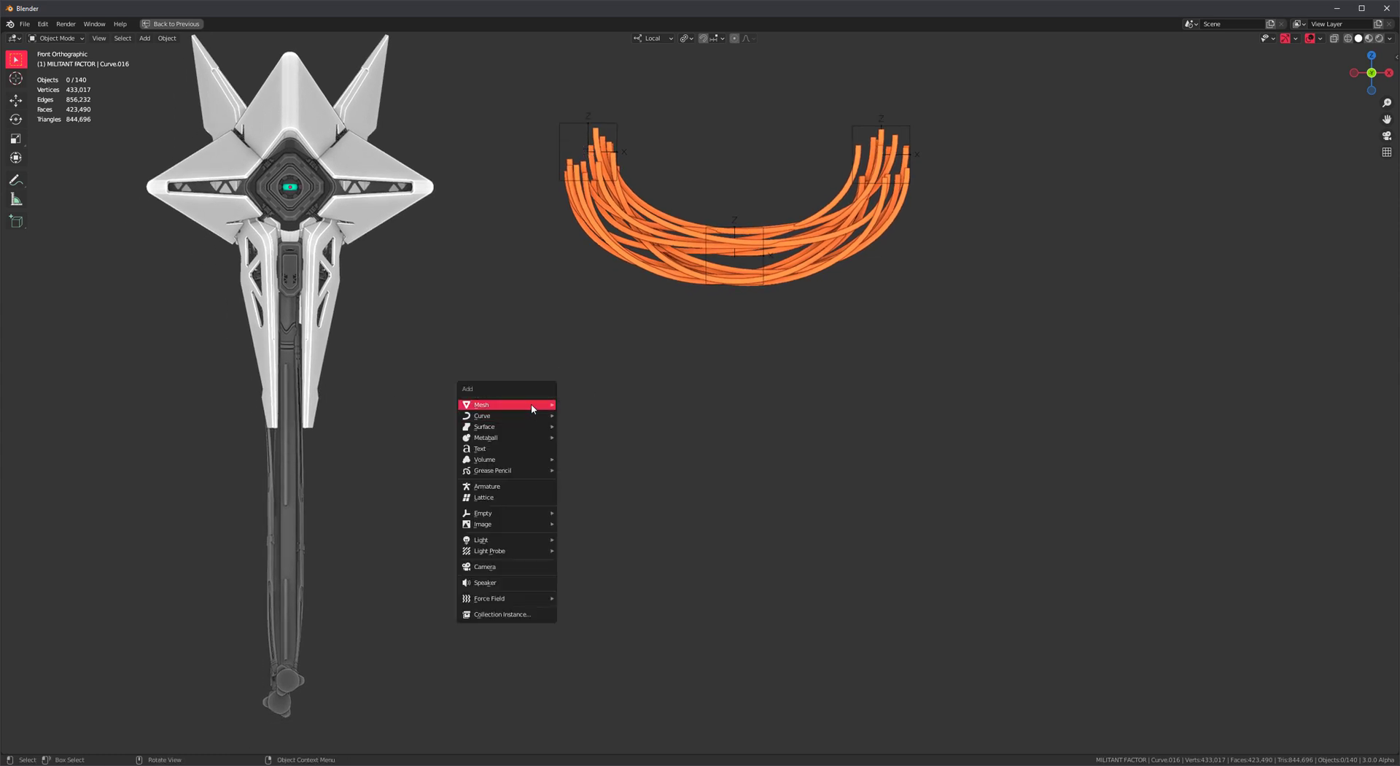
left_click(545, 141)
key("shift+d")
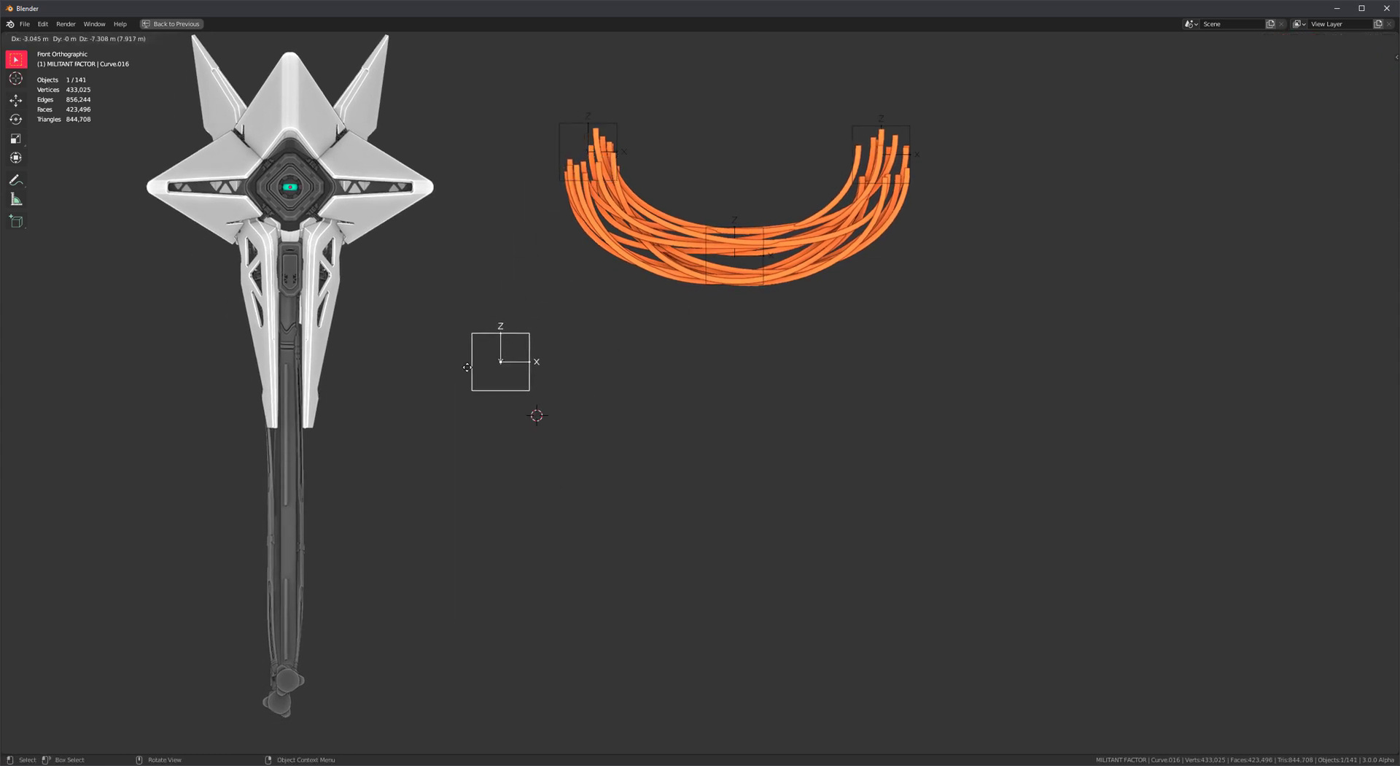
left_click(496, 381)
Move the duplicated volume about 8 m along X and 1.2 m down, beneath the wire bundle.
scroll(489, 342, "down", 3)
middle_click_drag(489, 343, 483, 331, "shift")
middle_click_drag(532, 374, 423, 332, "shift")
key("g")
left_click(689, 368)
Duplicate the volume down and to the right, and rotate the copy about 90° so its X axis points down.
scroll(698, 311, "up", 1)
middle_click_drag(650, 315, 584, 303, "shift")
key("shift+d")
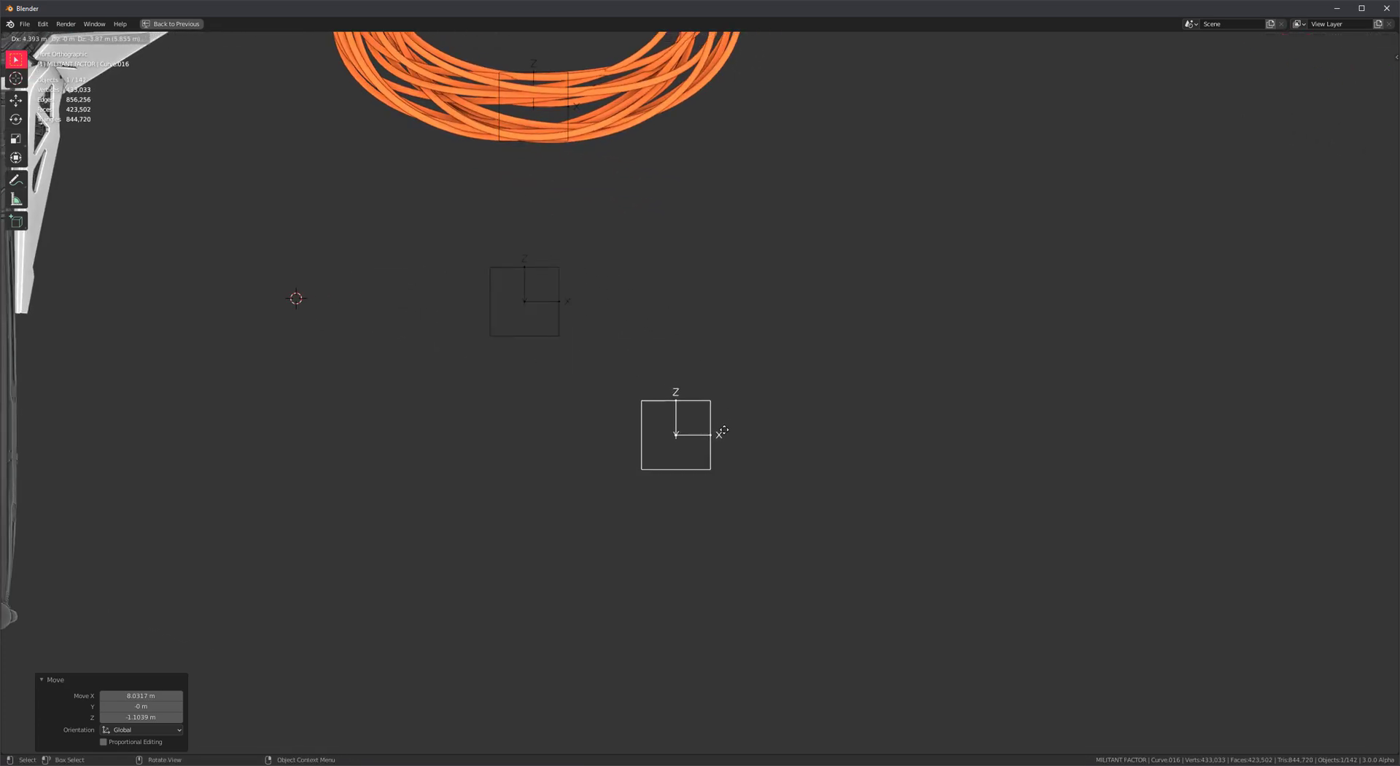
left_click(744, 436)
key("r")
left_click(748, 523)
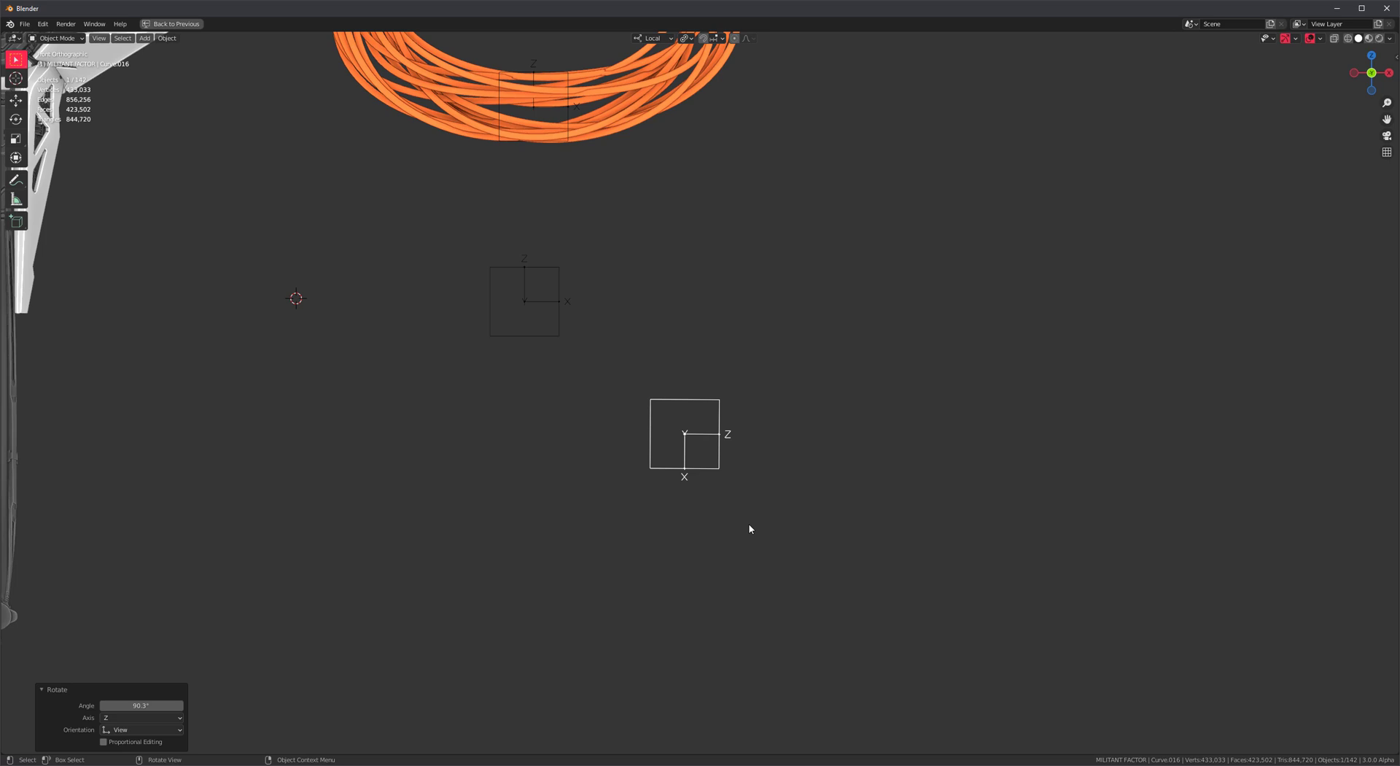
Duplicate the rotated volume about 4.8 m back along X and 3.8 m down, and rotate the copy about 88°.
key("shift+d")
left_click(678, 556)
key("r")
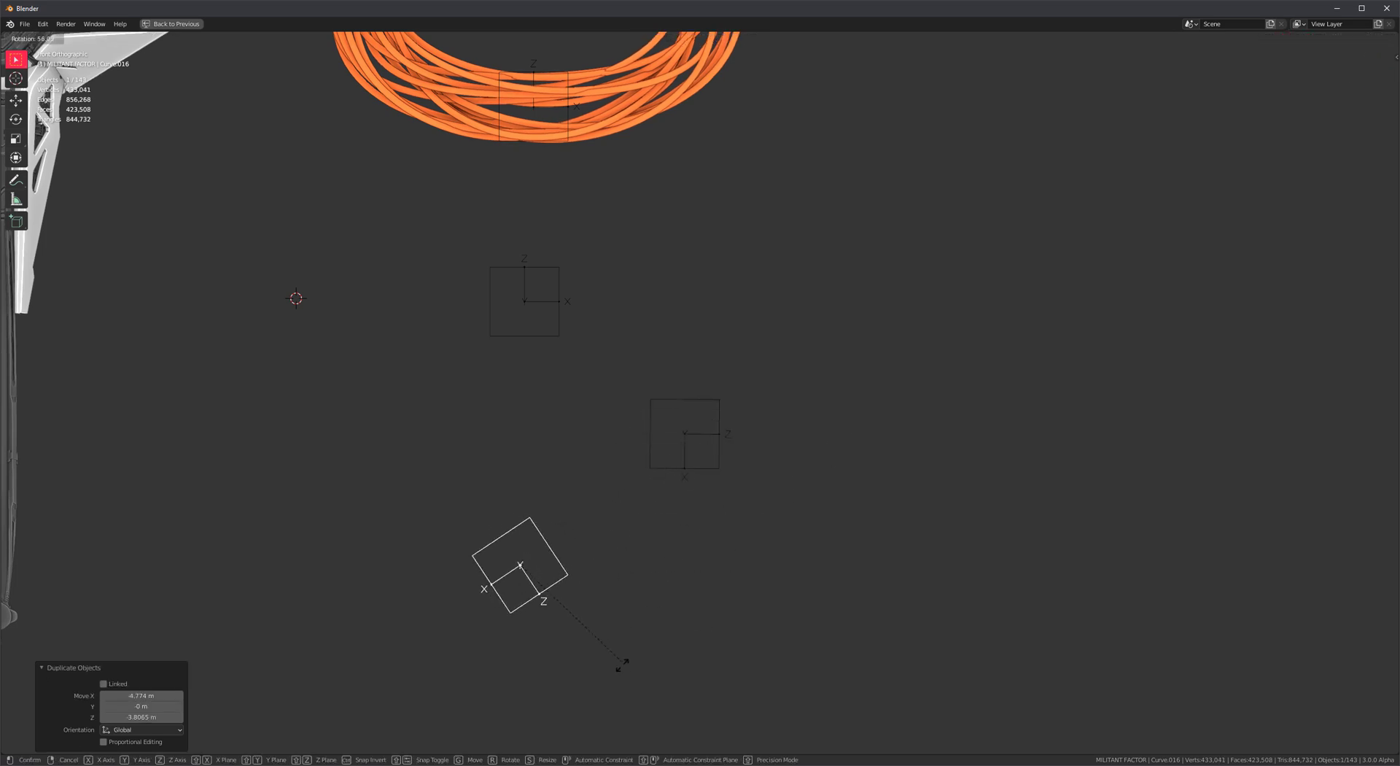
left_click(545, 666)
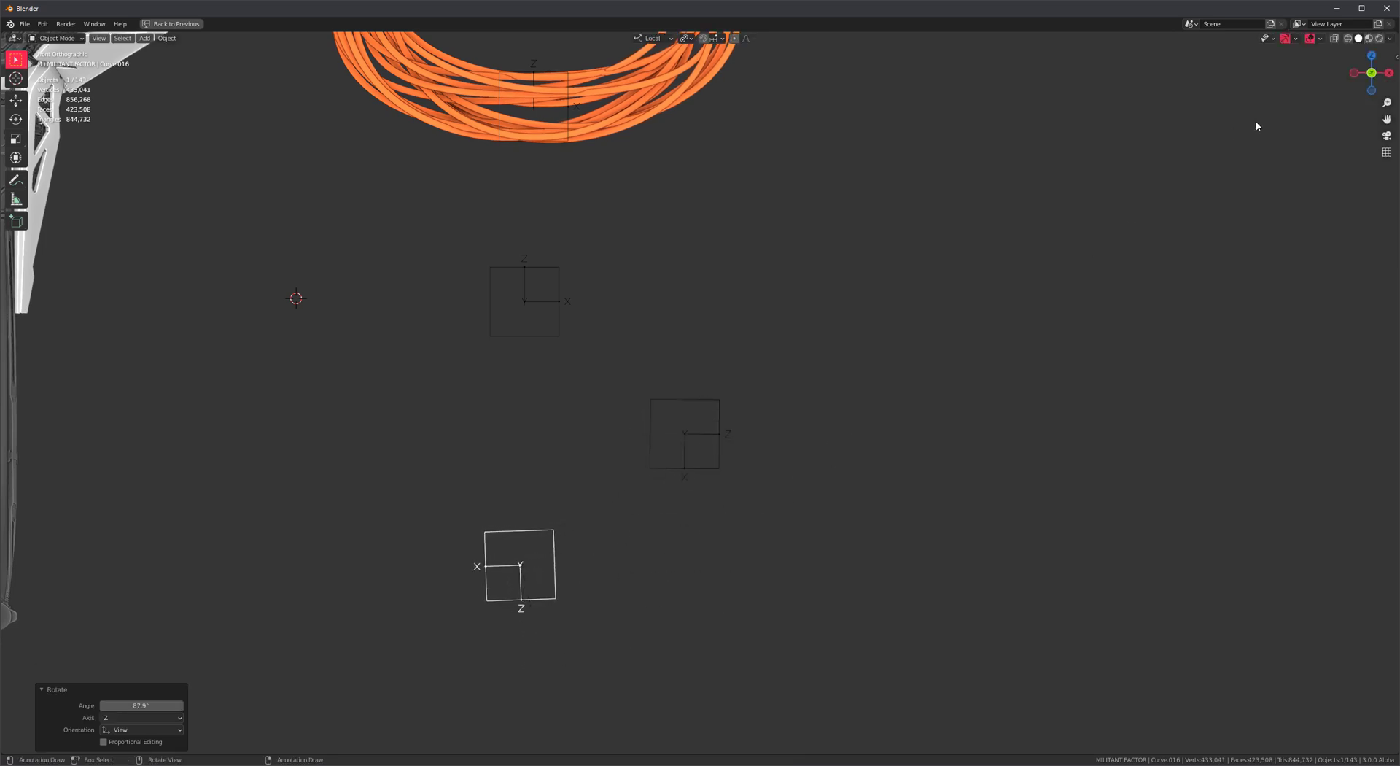
Clear the selection and annotate an arrow along the local X direction of each of the three volumes.
scroll(441, 261, "up", 2)
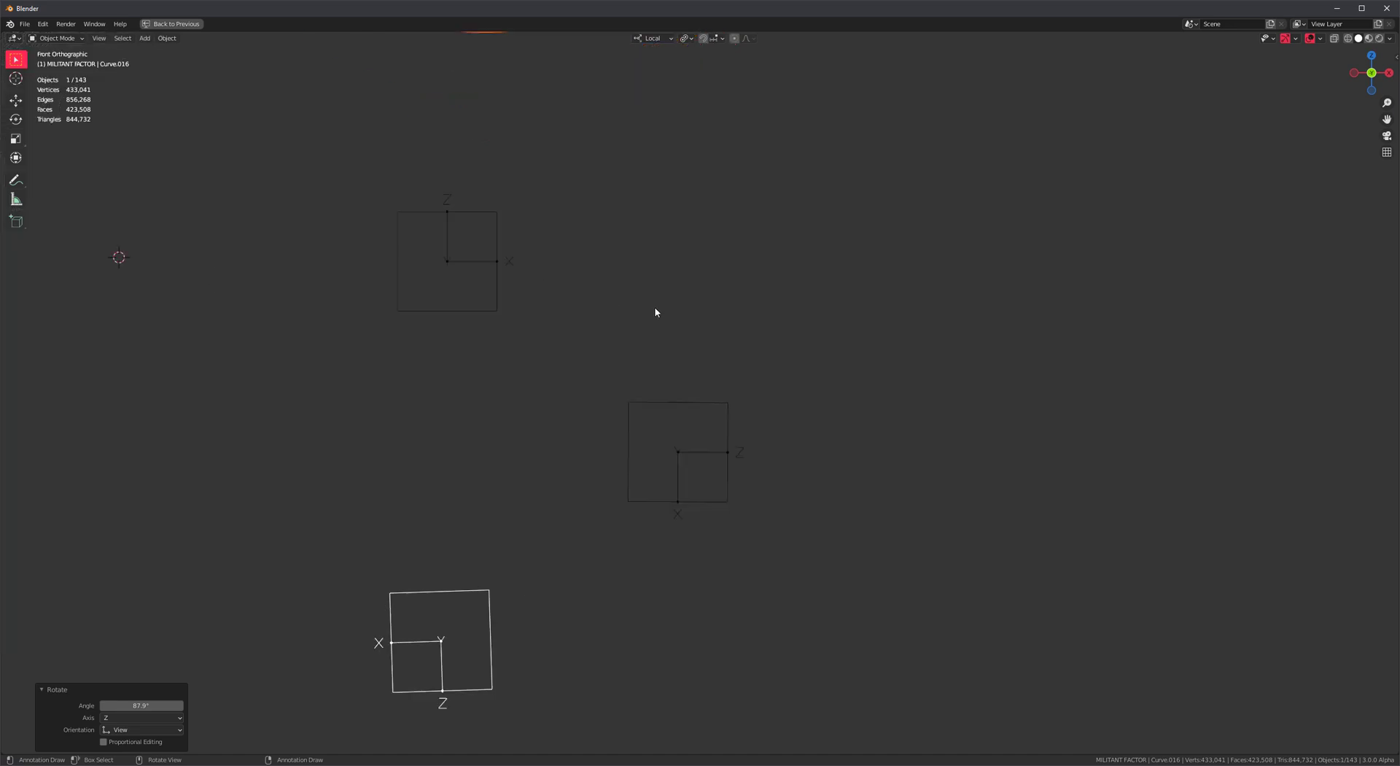
key("alt+a")
mouse_move(449, 270)
left_mouse_down()
mouse_move(572, 274)
mouse_move(574, 291)
left_mouse_up()
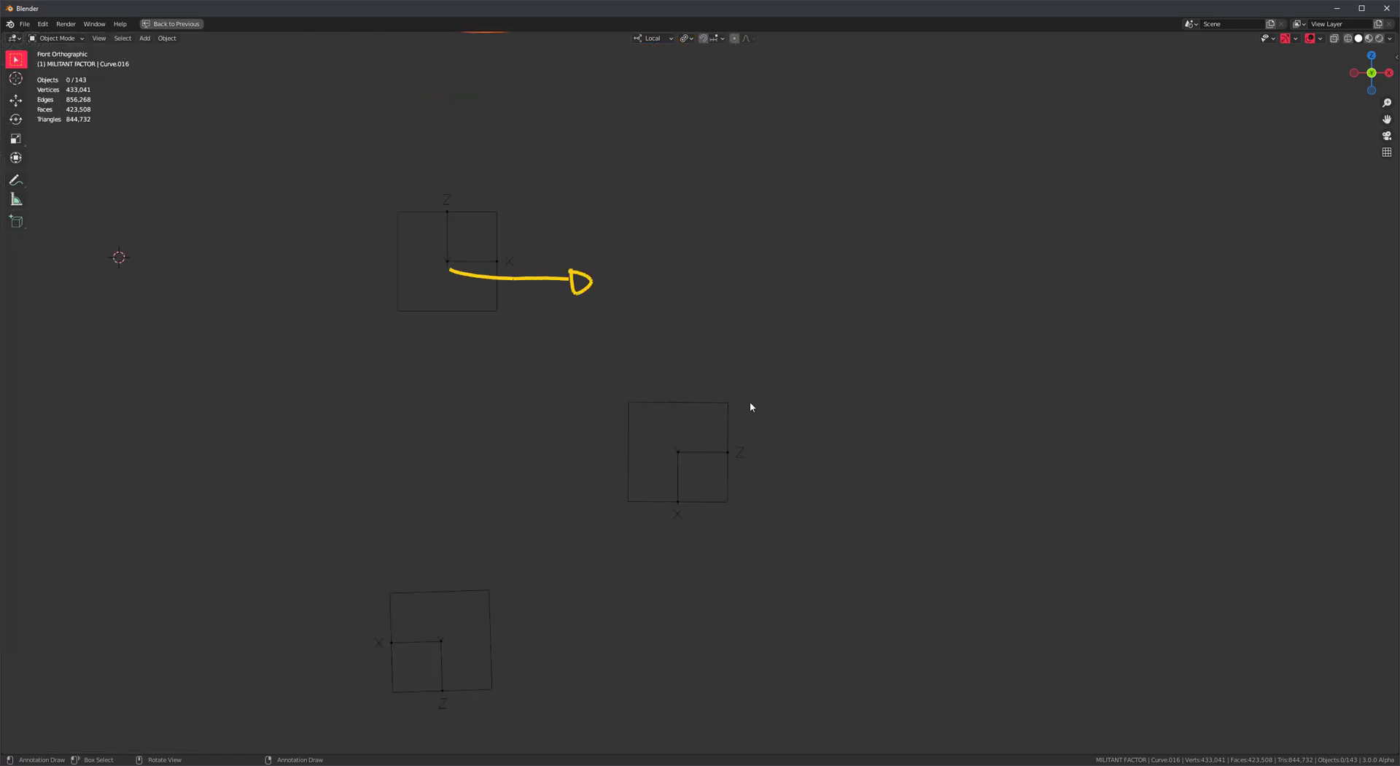
mouse_move(692, 458)
left_mouse_down()
mouse_move(676, 561)
mouse_move(693, 565)
left_mouse_up()
mouse_move(435, 652)
left_mouse_down()
mouse_move(322, 665)
mouse_move(326, 647)
left_mouse_up()
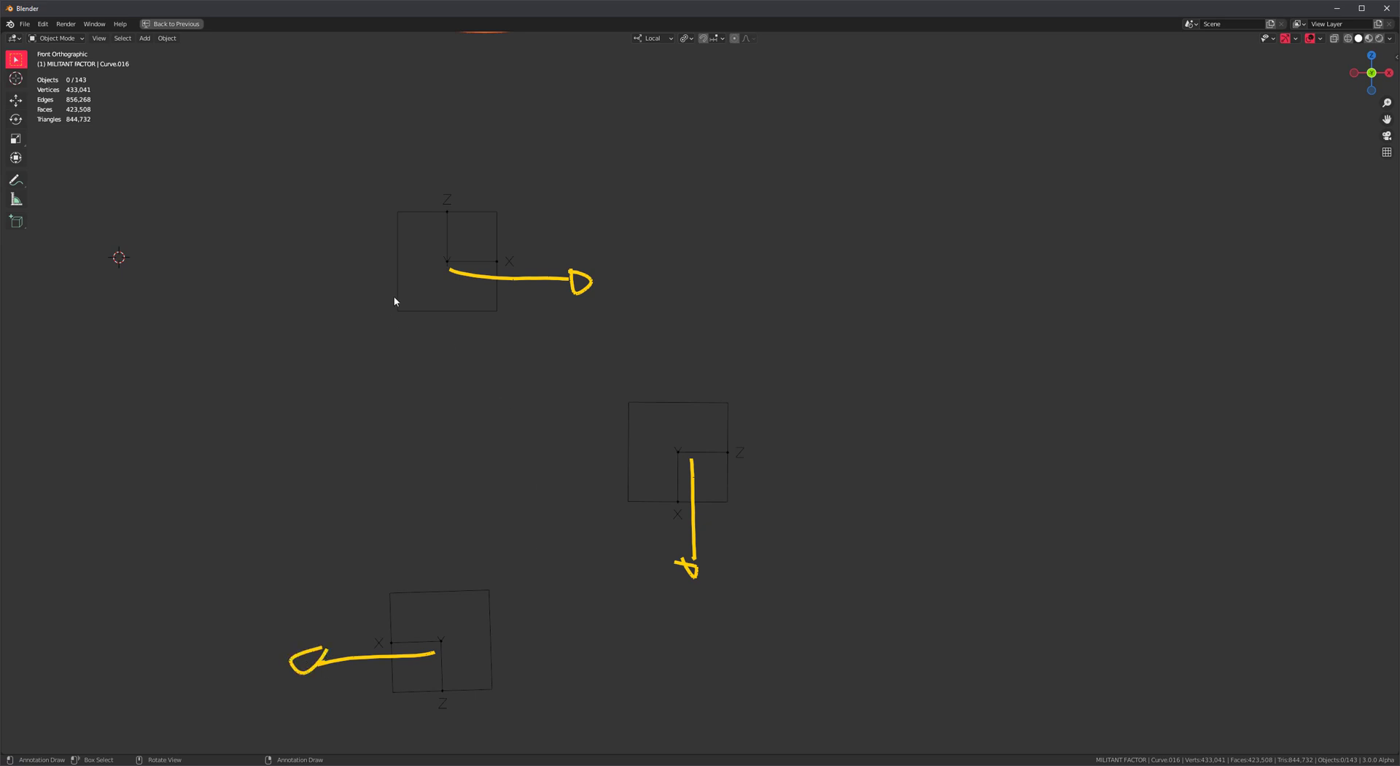
Generate wires through the three annotated volumes in Array mode, with the face axis set to X.
left_click_drag(305, 204, 850, 606)
key("shift+a")
mouse_move(844, 339)
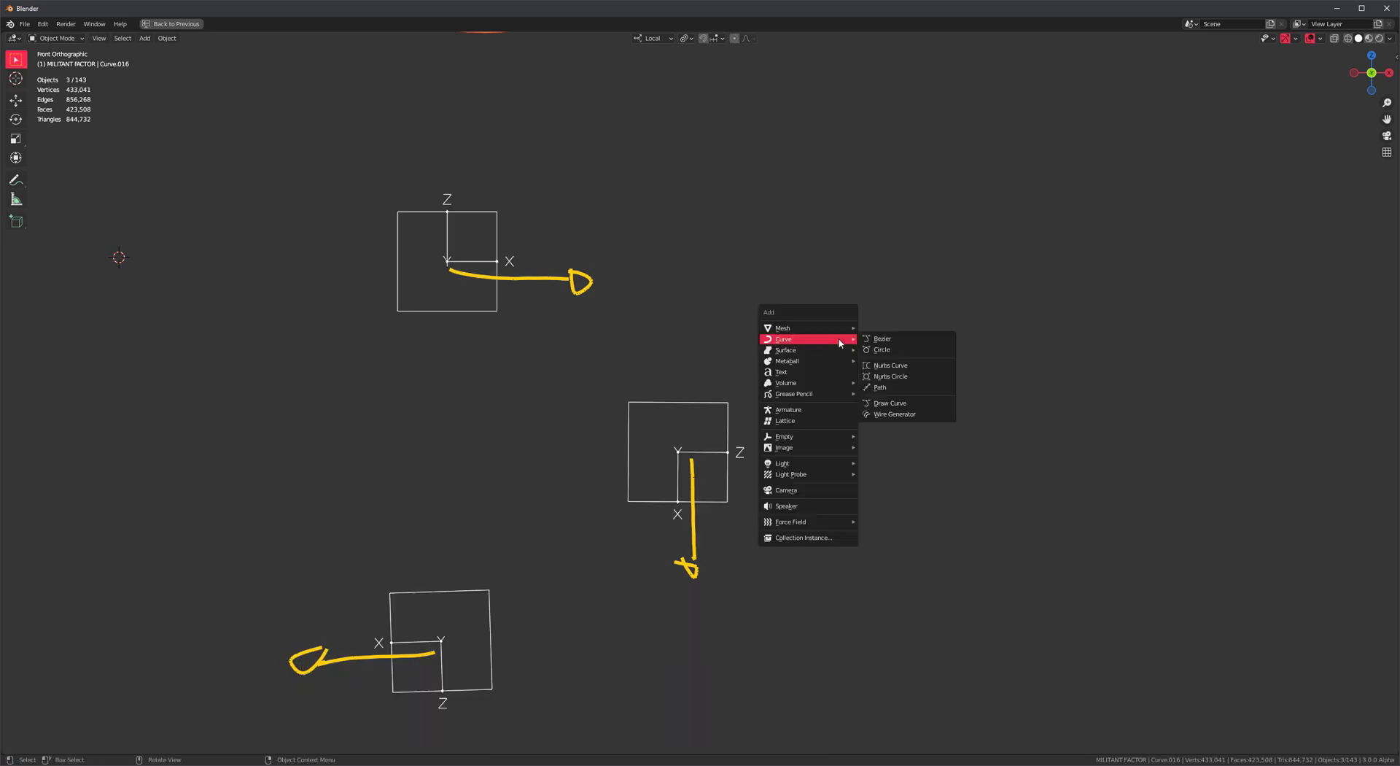
left_click(895, 413)
left_click(153, 531)
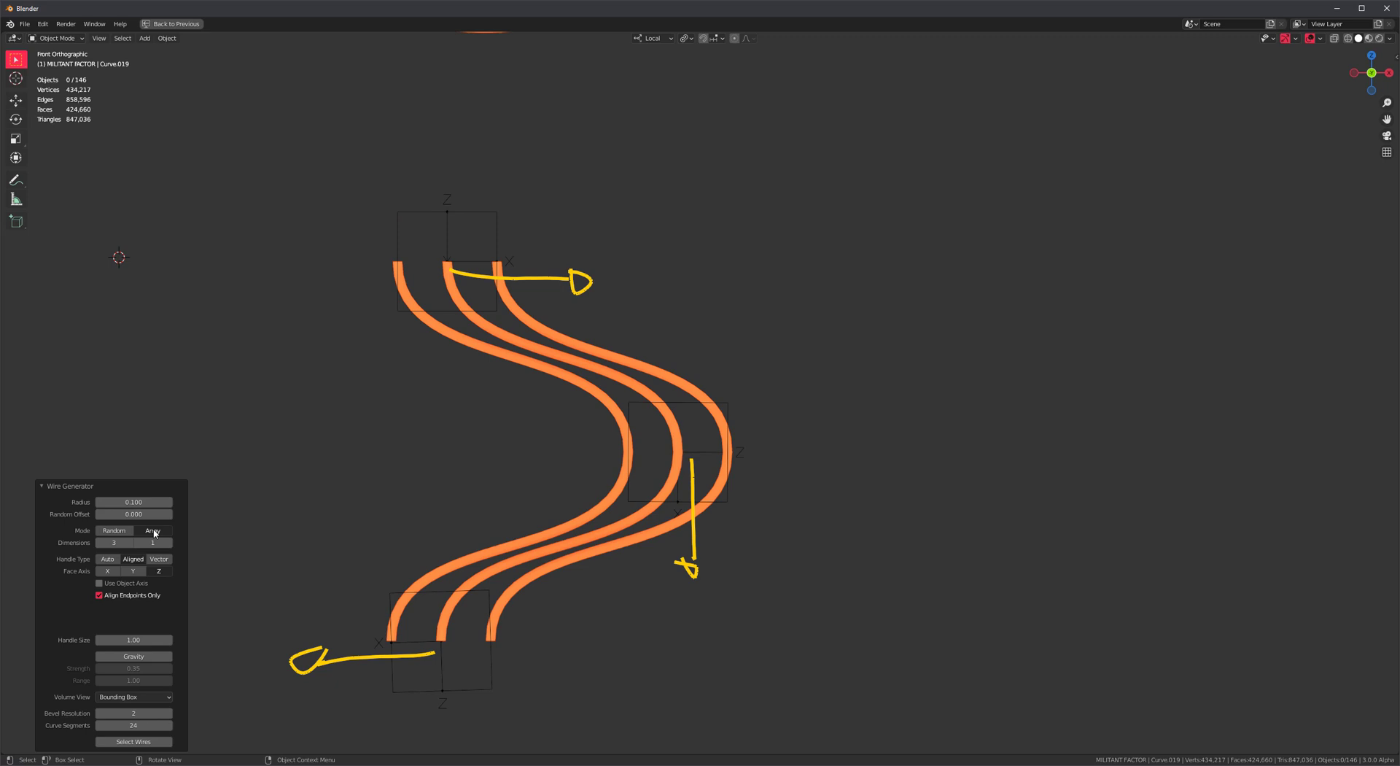
left_click(107, 572)
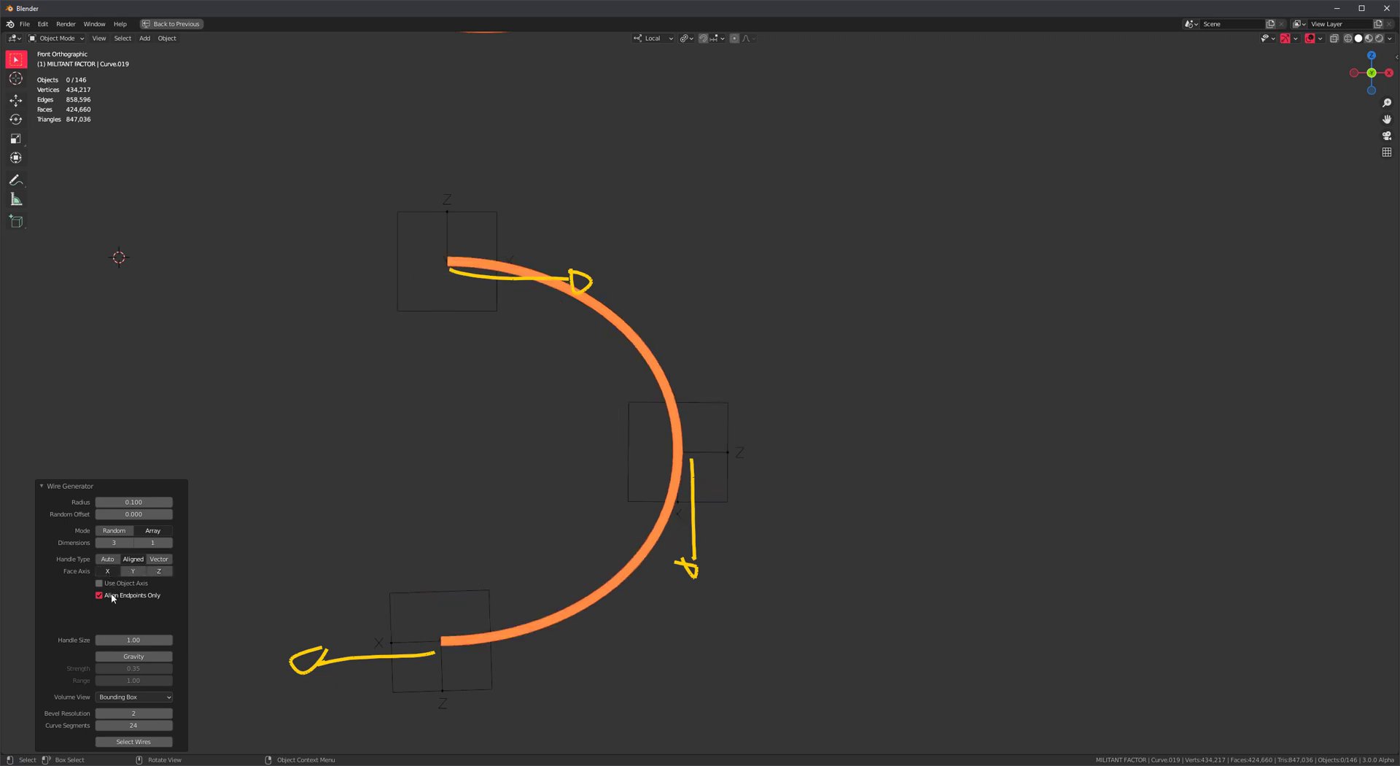
Disable Align Endpoints Only, enable Use Object Axis, and set the second array dimension to 10.
left_click(100, 596)
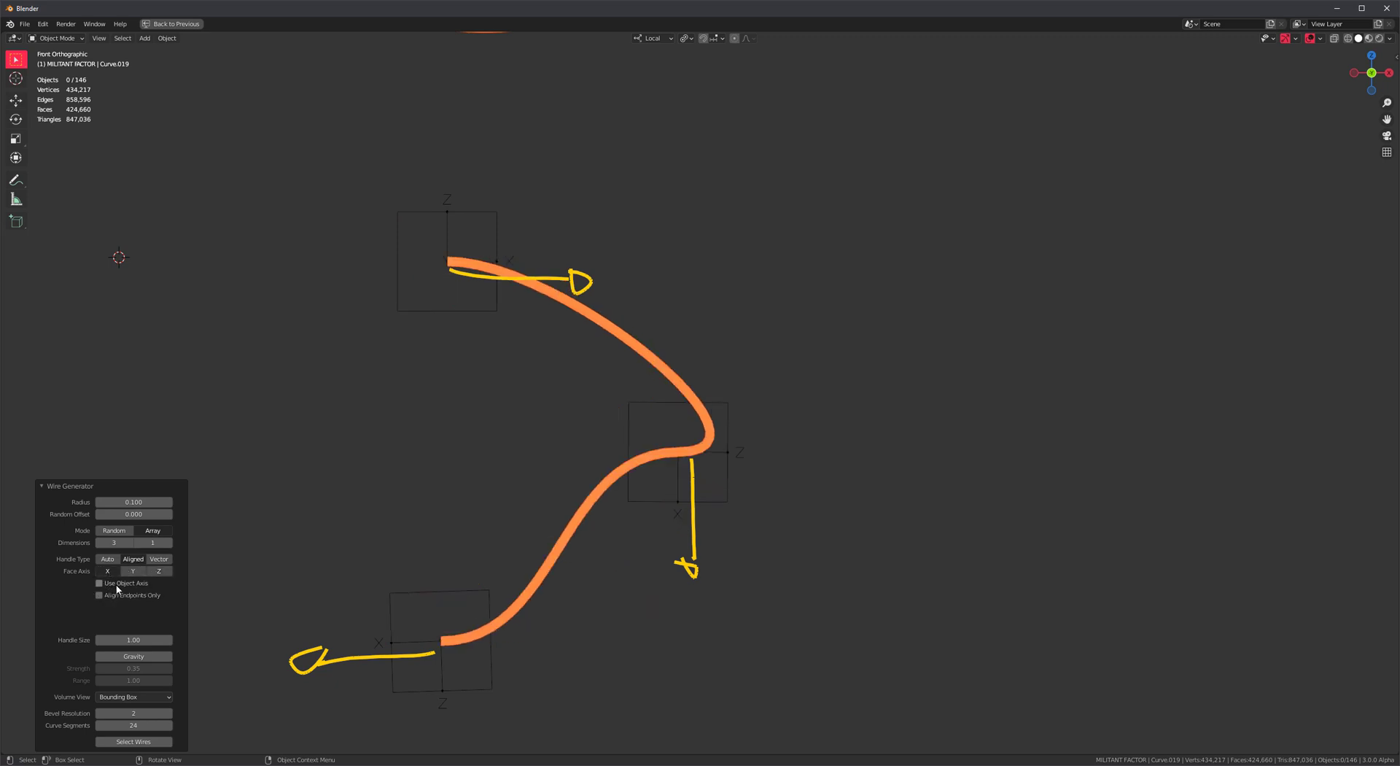
left_click(117, 585)
middle_click_drag(637, 416, 697, 325, "shift")
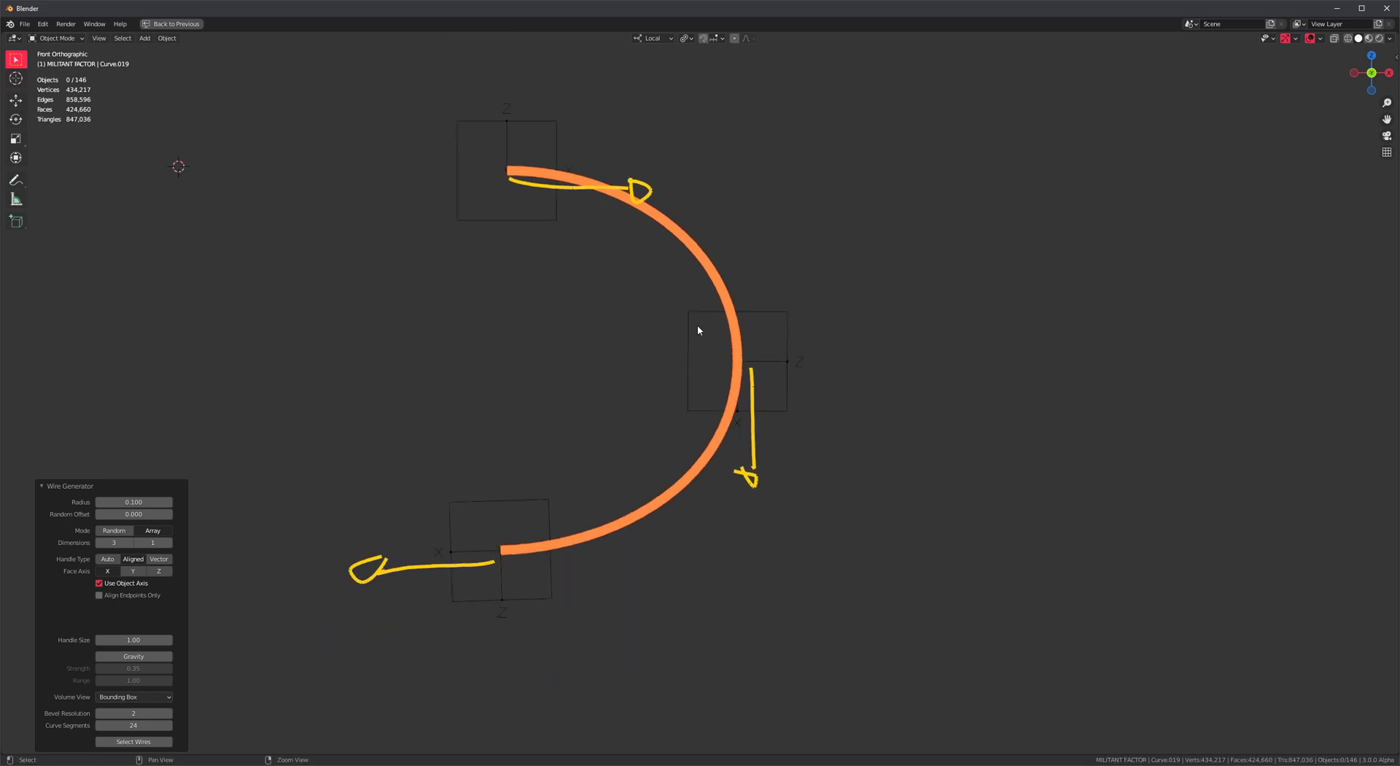
middle_click_drag(602, 416, 769, 432, "shift")
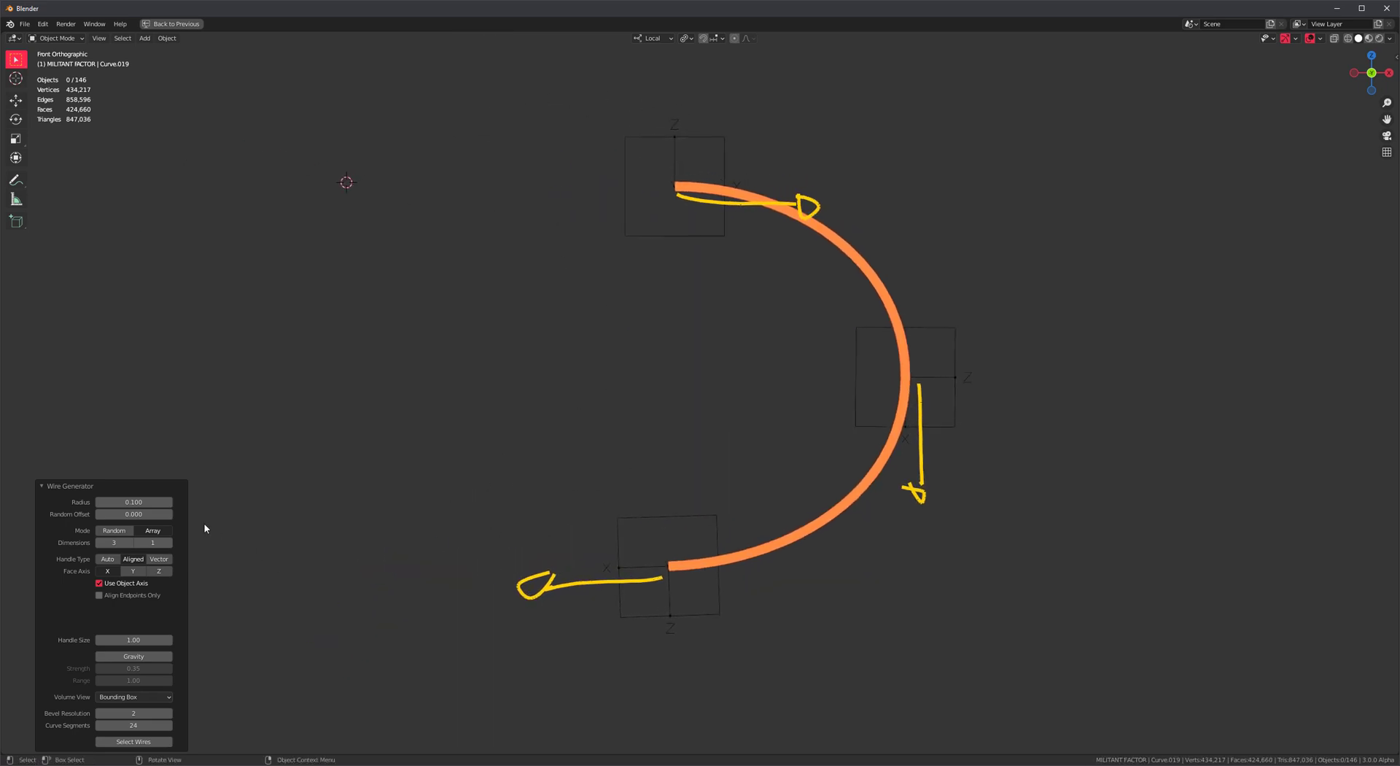
left_click_drag(151, 543, 217, 543)
Duplicate the upper volume about 6.4 m back along X and 0.4 m down.
left_click_drag(647, 205, 579, 290)
middle_click_drag(626, 289, 763, 314, "shift")
key("shift+d")
left_click(333, 275)
middle_click_drag(612, 271, 666, 235, "shift")
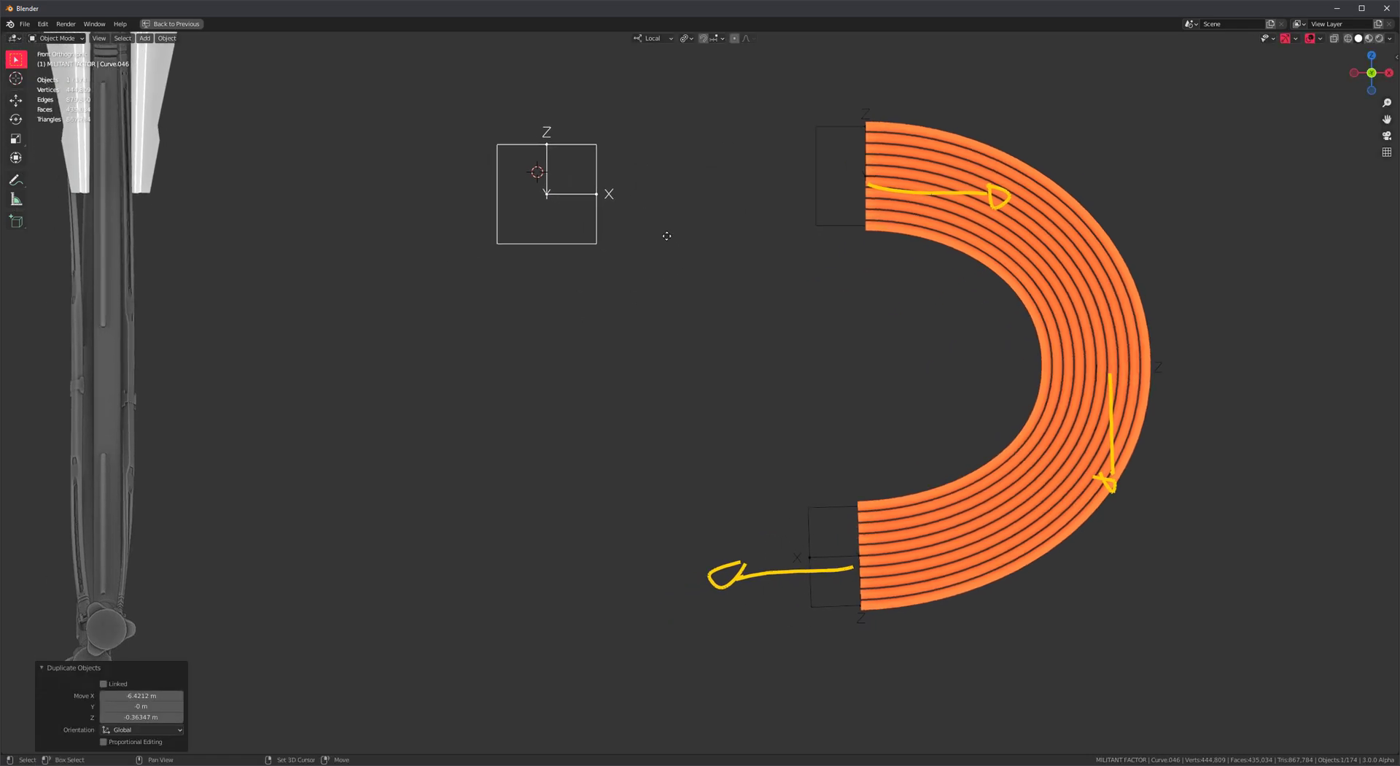
Duplicate the new volume about 3.3 m back along X and 3.5 m down, and rotate the copy about 90° so its X axis points up.
key("shift+d")
left_click(502, 414)
key("r")
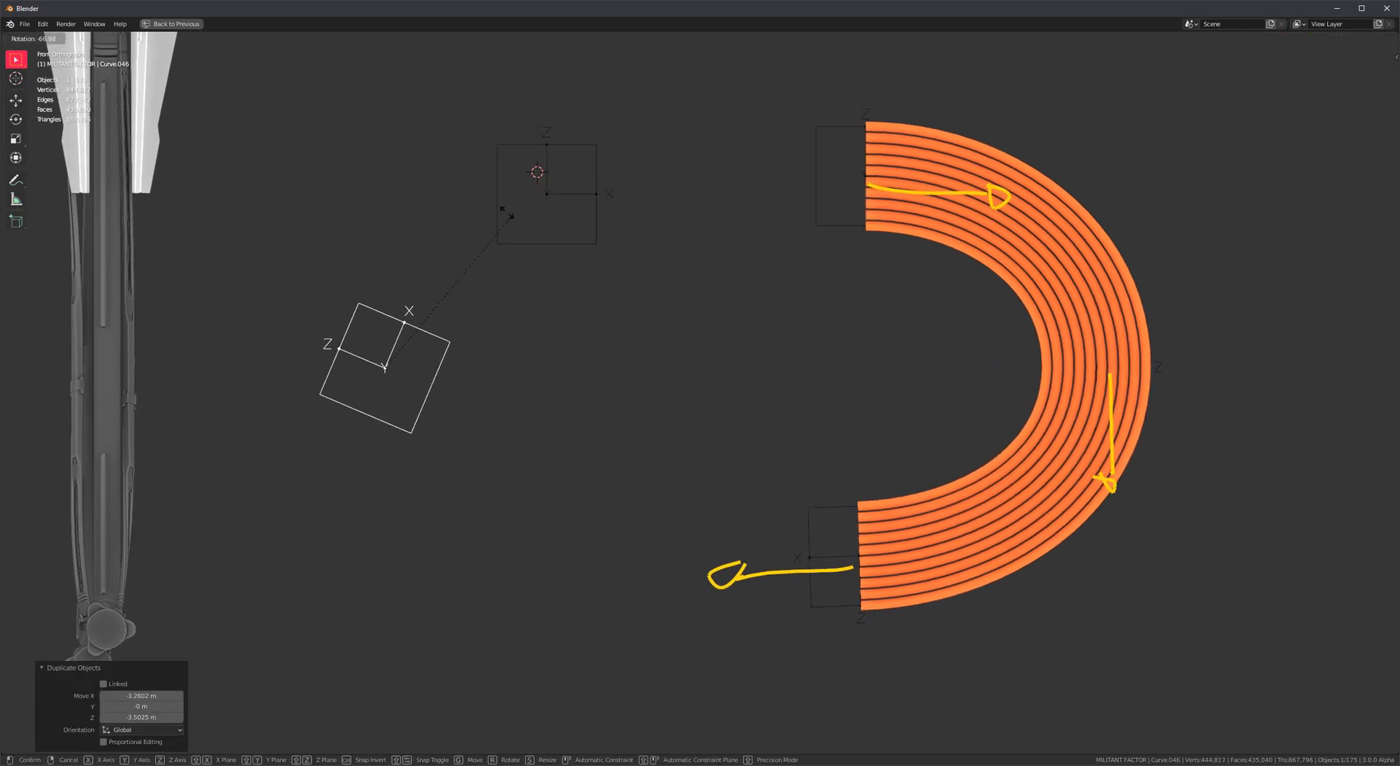
left_click(444, 194)
Duplicate the rotated volume about 3.7 m along X and 4.1 m down, and rotate the copy about 90°.
key("shift+d")
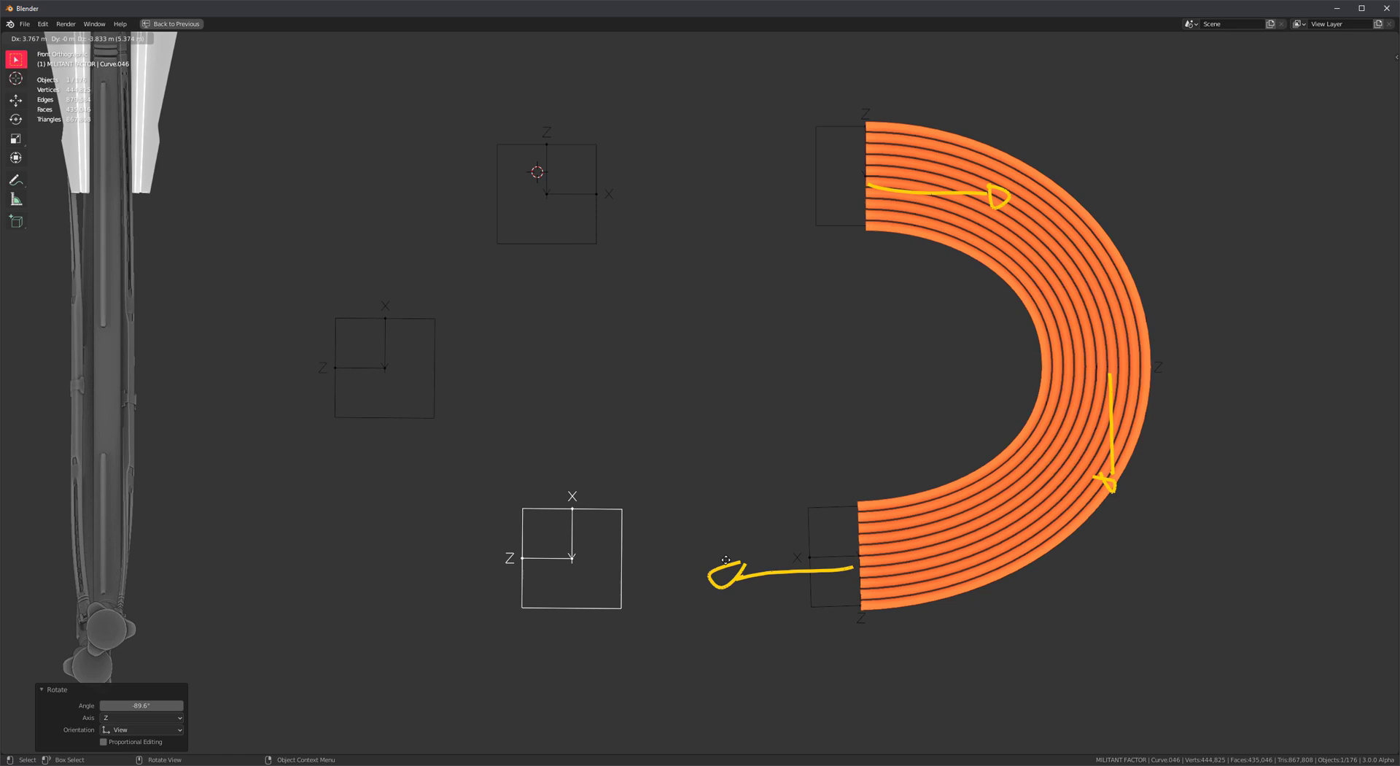
left_click(711, 573)
key("r")
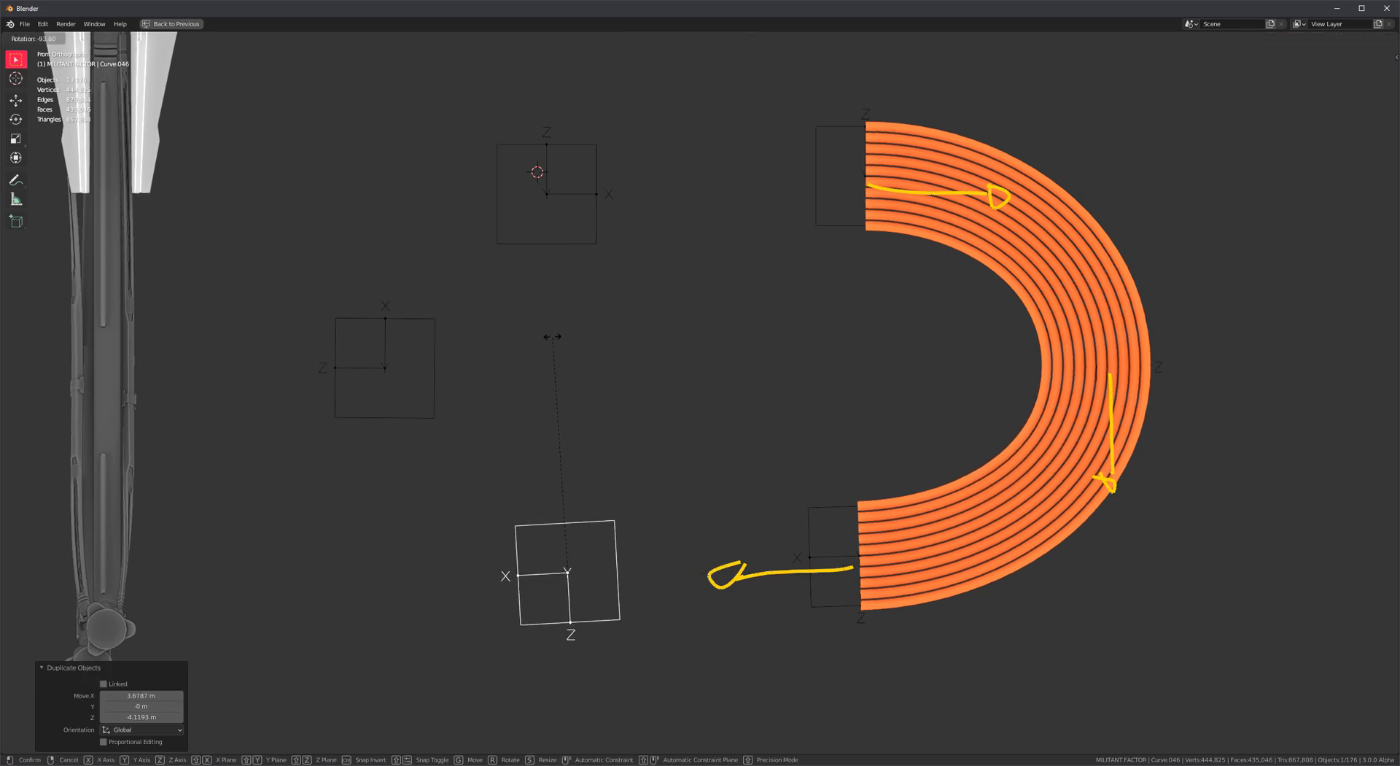
left_click(552, 335)
Clear the annotation arrows and generate wires through the three new volumes with the same object-axis array settings.
key("Left")
middle_click_drag(685, 299, 696, 316, "shift")
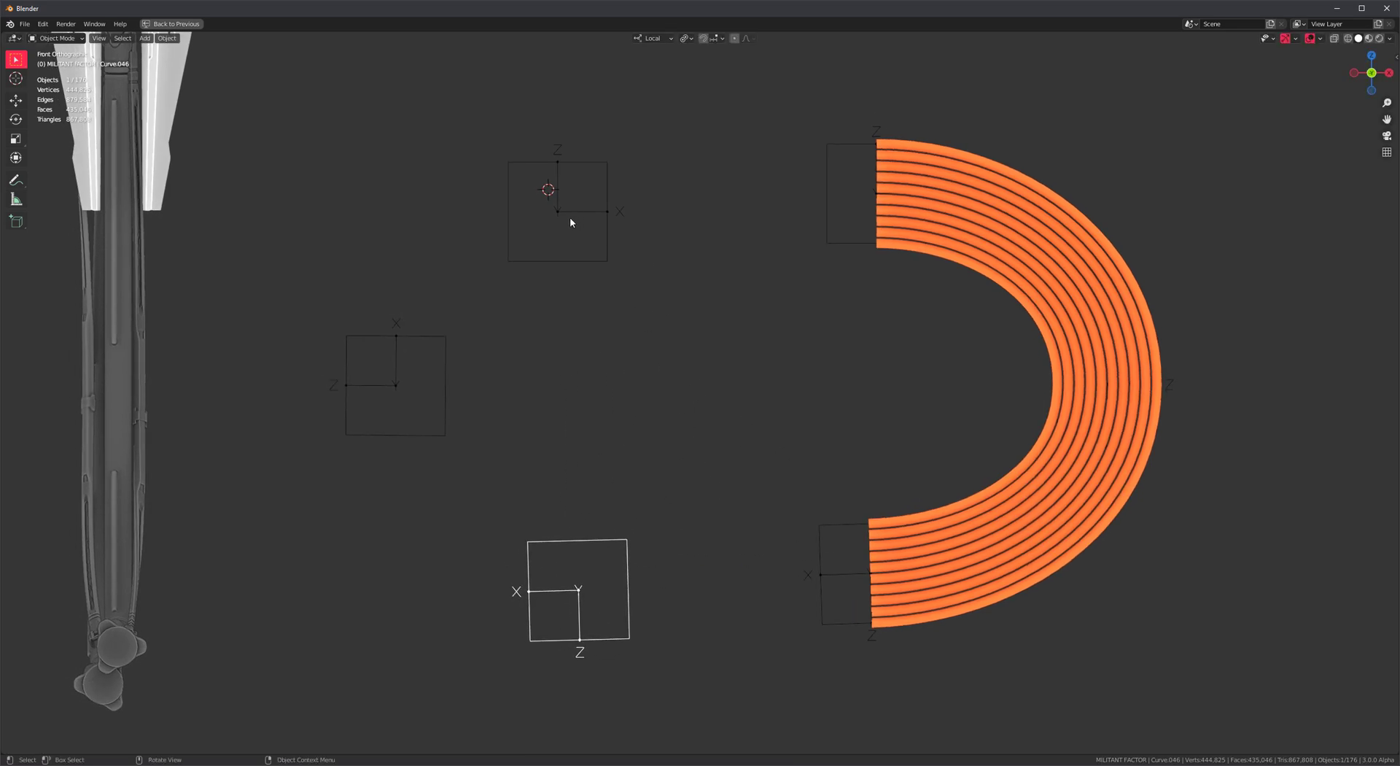
mouse_move(563, 218)
left_mouse_down()
mouse_move(681, 225)
mouse_move(686, 213)
left_mouse_up()
mouse_move(560, 216)
left_mouse_down()
mouse_move(617, 213)
mouse_move(679, 245)
mouse_move(646, 283)
mouse_move(527, 280)
mouse_move(445, 373)
mouse_move(321, 437)
mouse_move(514, 503)
left_mouse_up()
left_click_drag(683, 155, 263, 550, "shift")
key("shift+a")
mouse_move(602, 366)
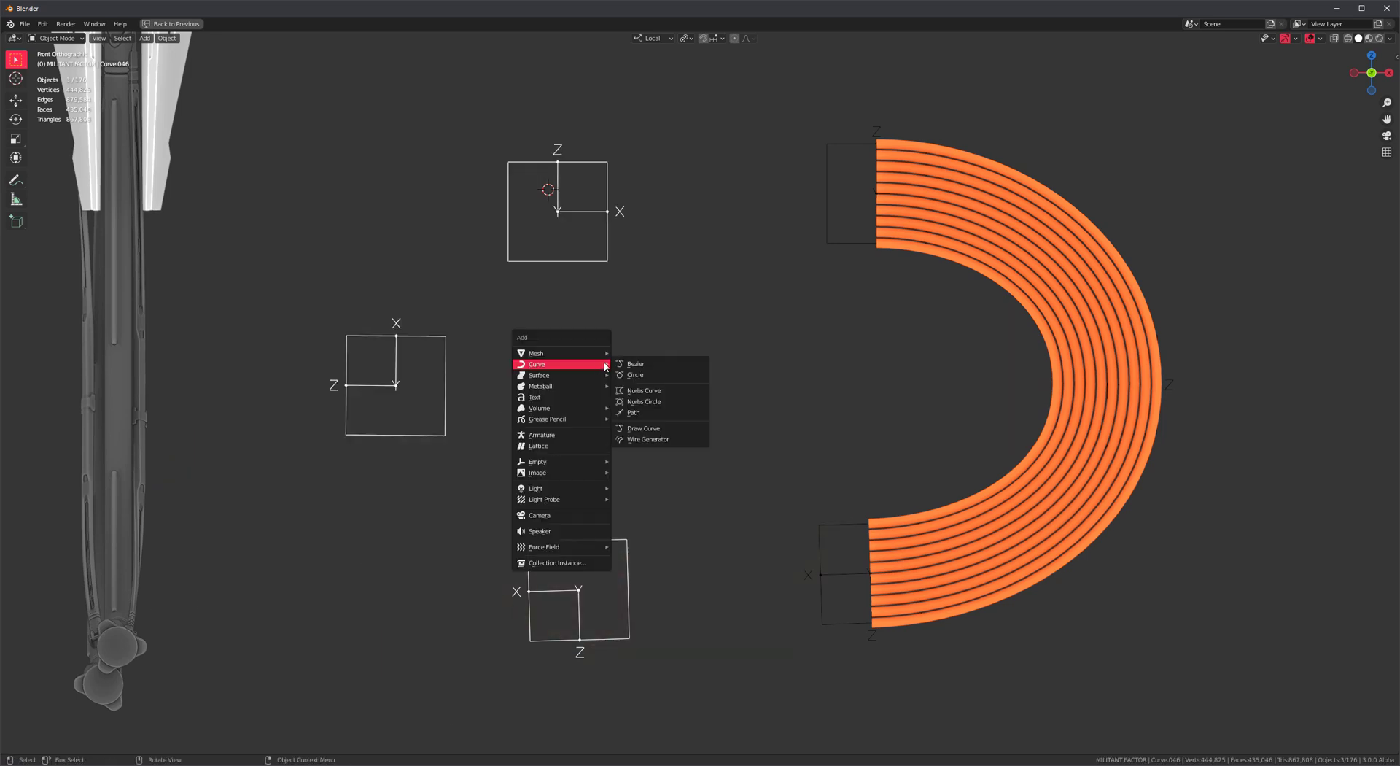
left_click(666, 440)
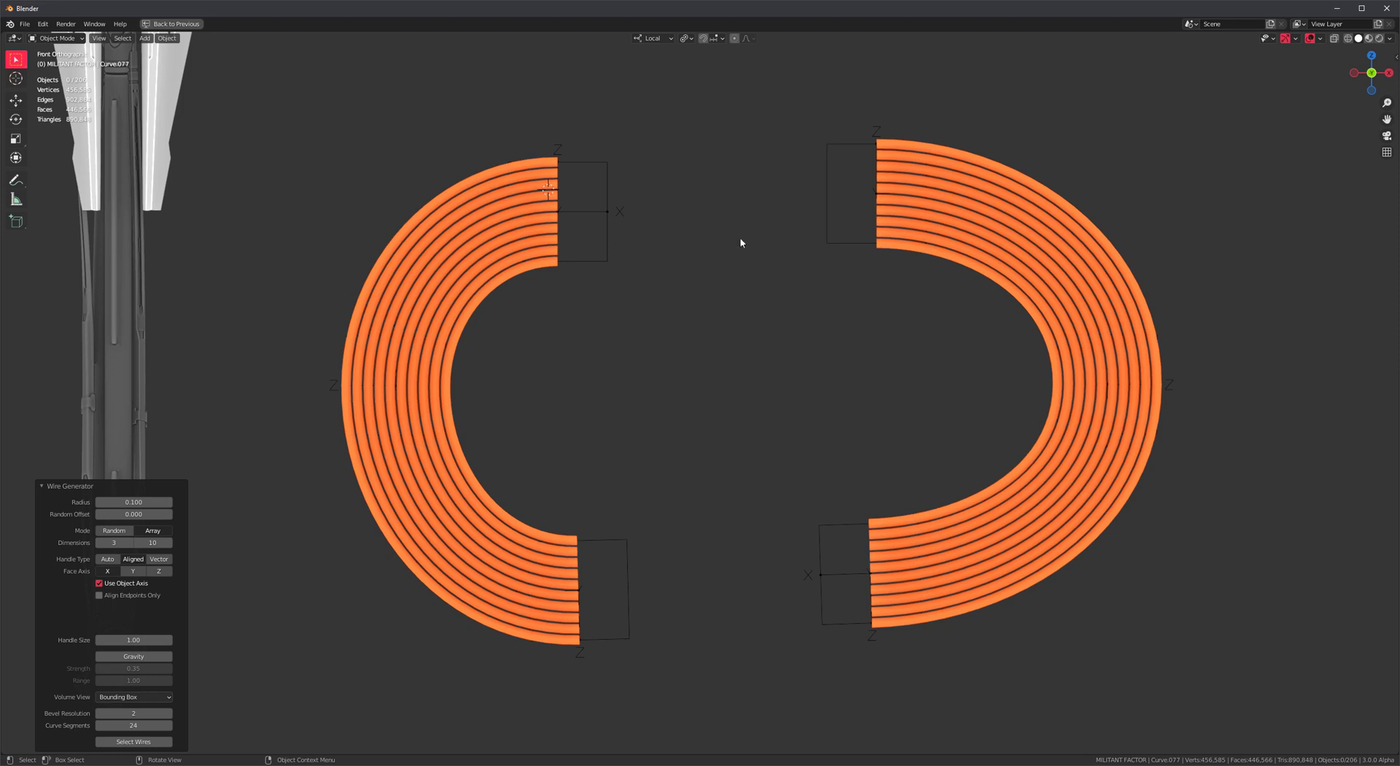
scroll(960, 396, "down", 4)
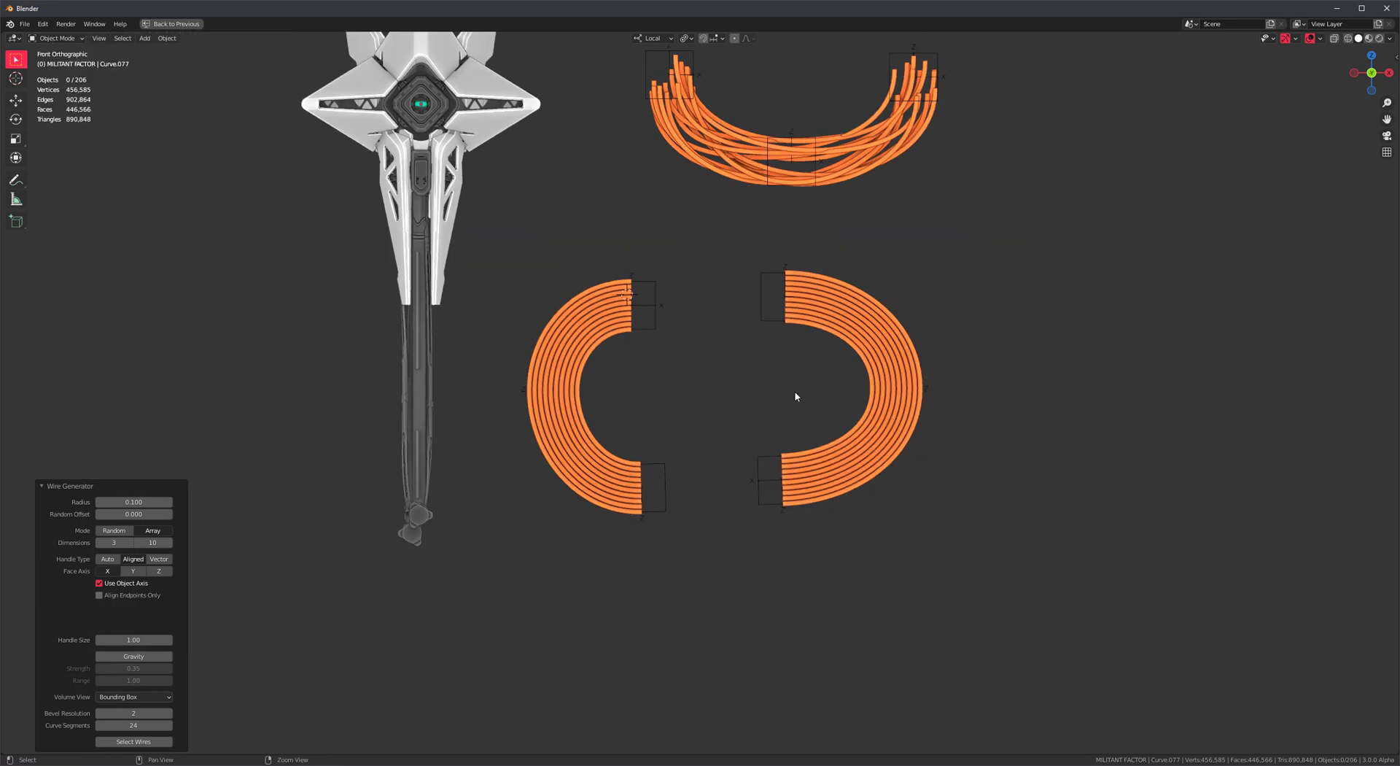
middle_click_drag(798, 397, 678, 418, "shift")
middle_click_drag(920, 397, 719, 500, "shift")
middle_click_drag(538, 323, 618, 342, "shift")
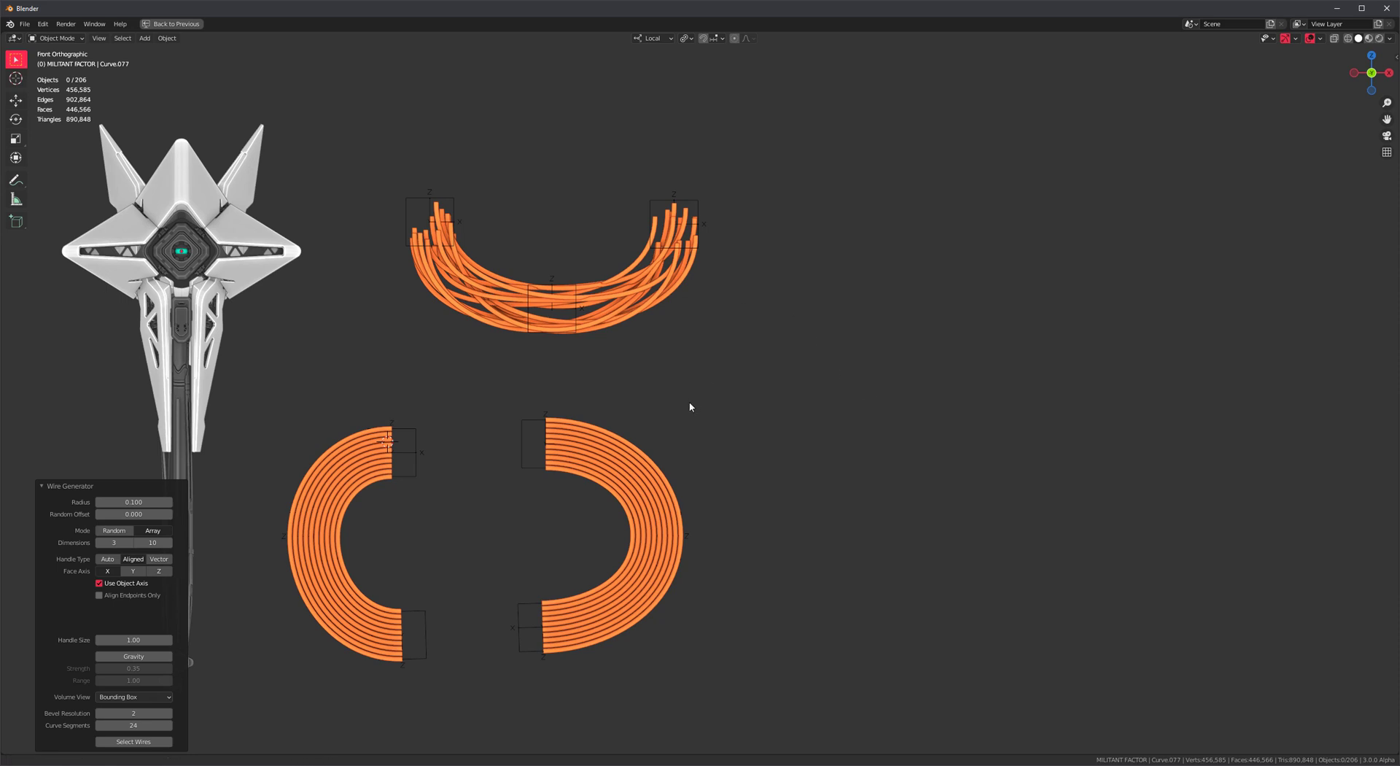
middle_click_drag(687, 404, 668, 304, "shift")
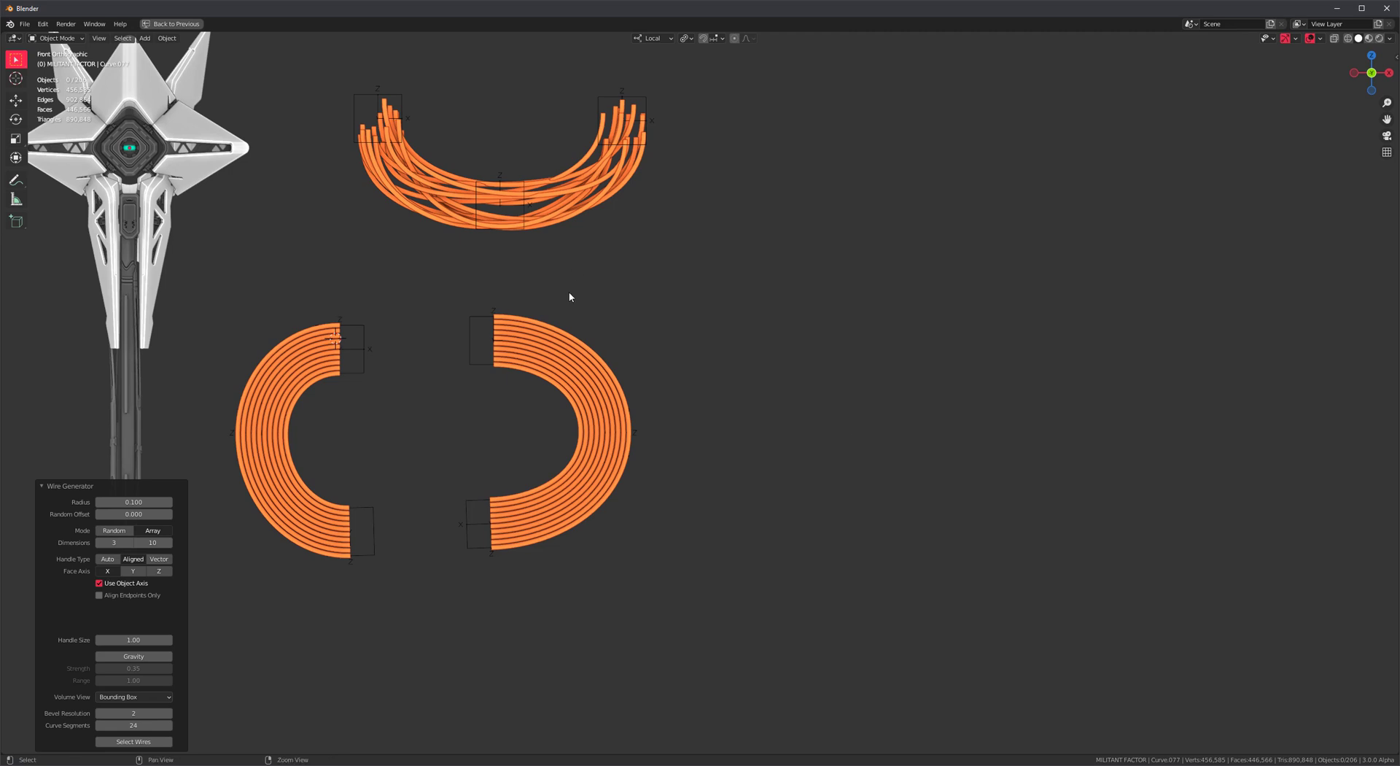
middle_click_drag(648, 295, 671, 339, "shift")
right_click_drag(671, 339, 664, 375, "shift")
middle_click_drag(663, 379, 730, 376, "shift")
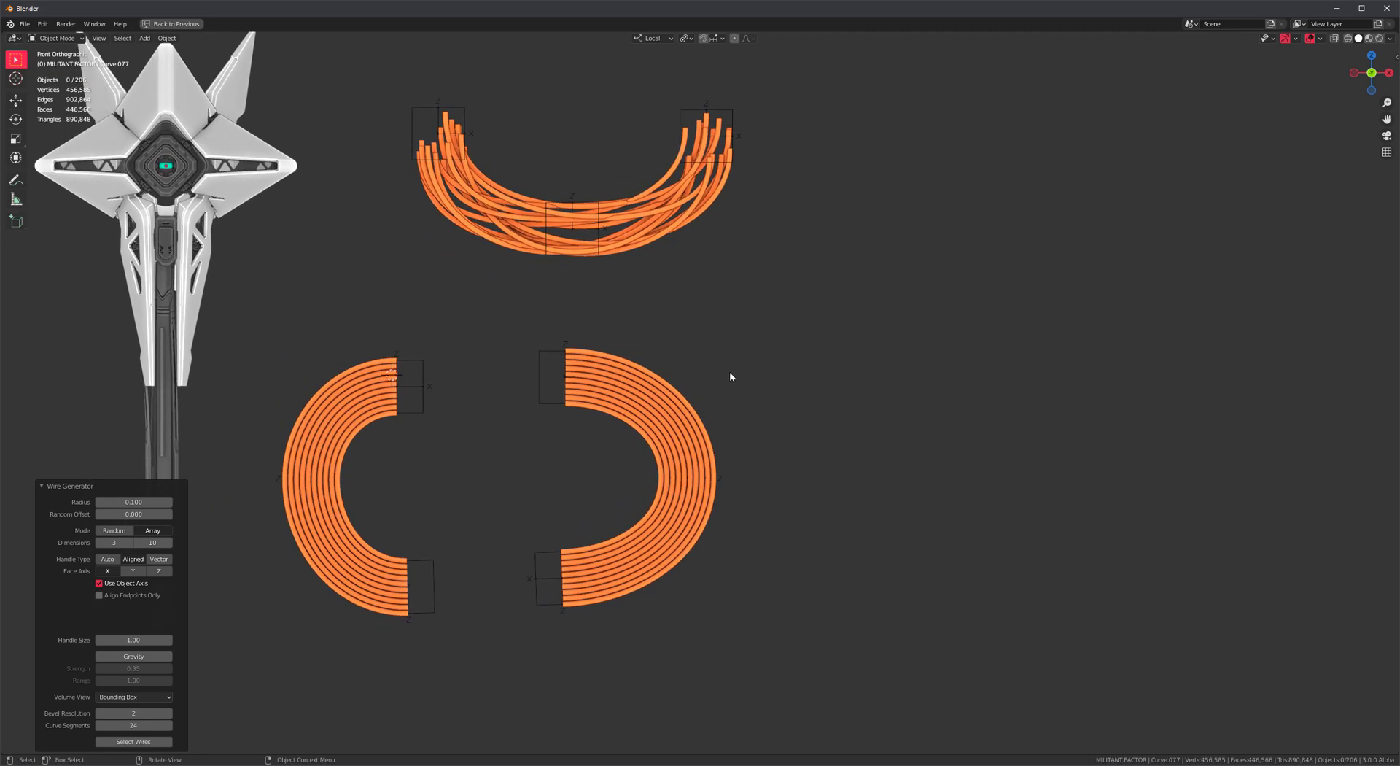